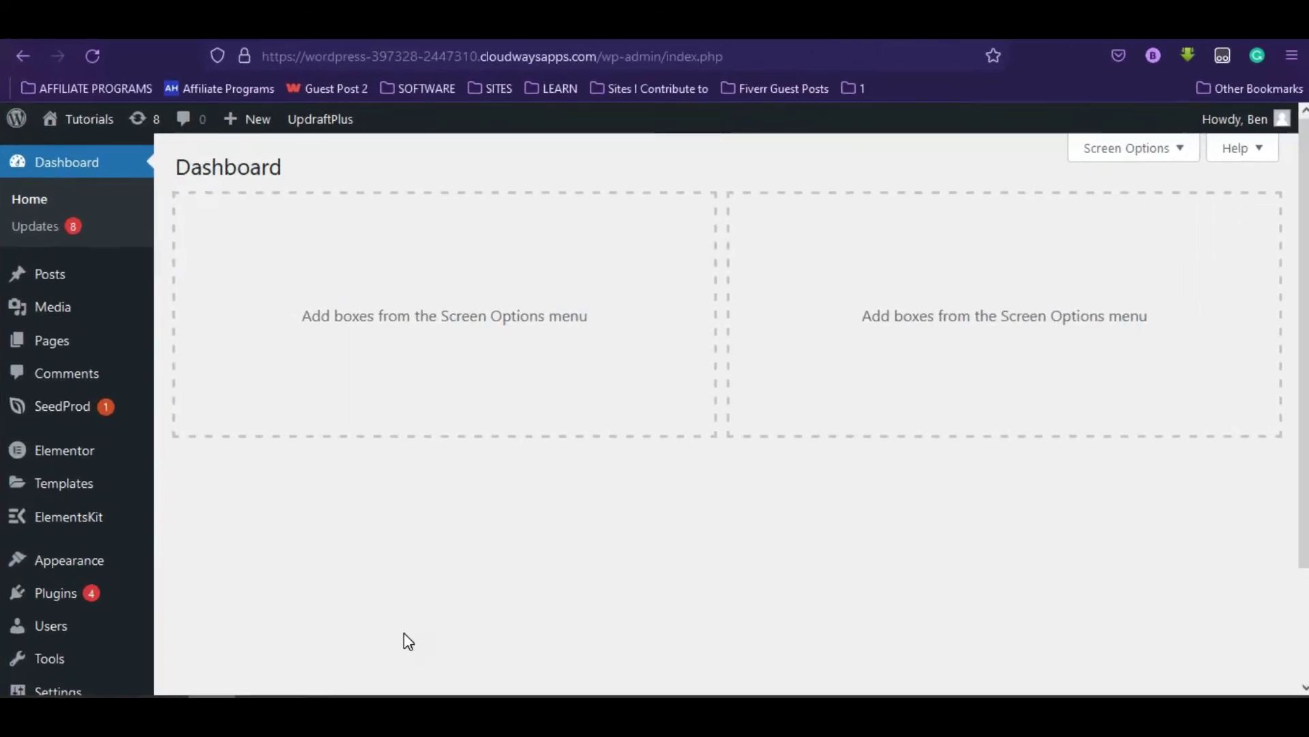
# - Go to Add New Plugins and search the directory for My Sticky Elements
pyautogui.moveTo(106, 603)
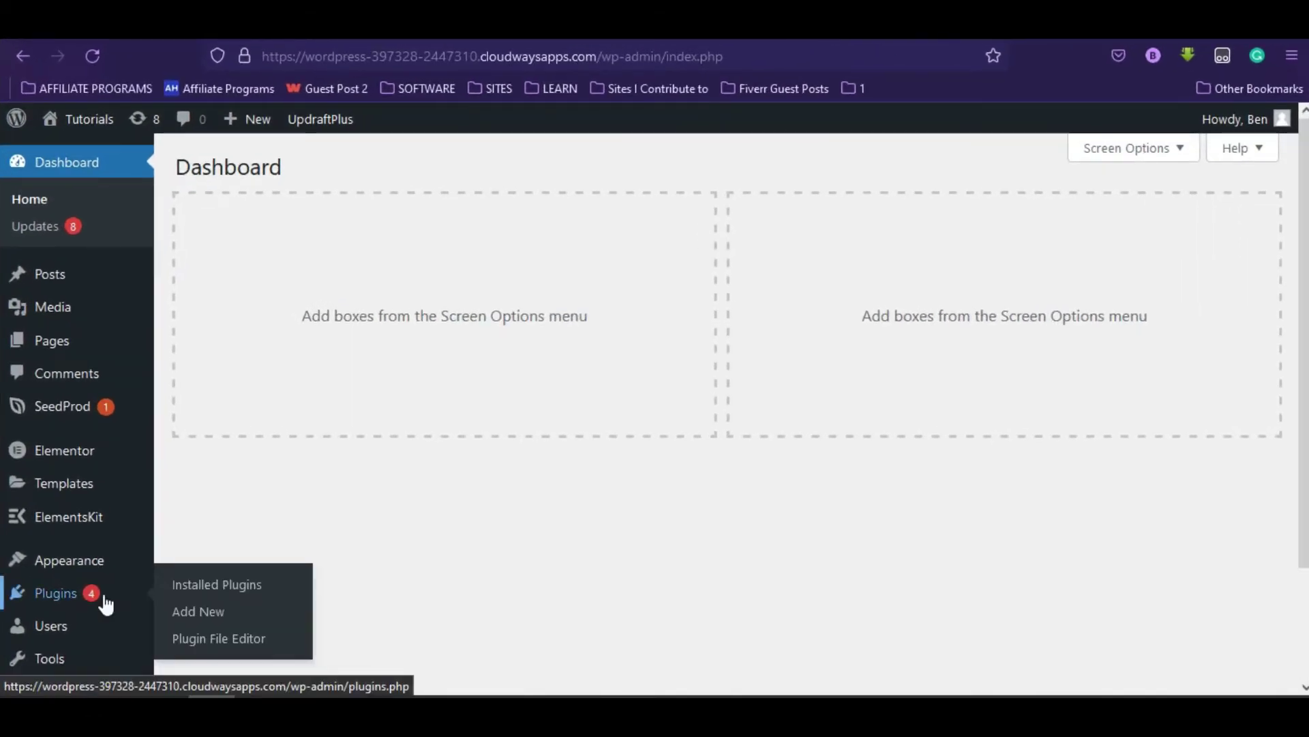
pyautogui.click(210, 611)
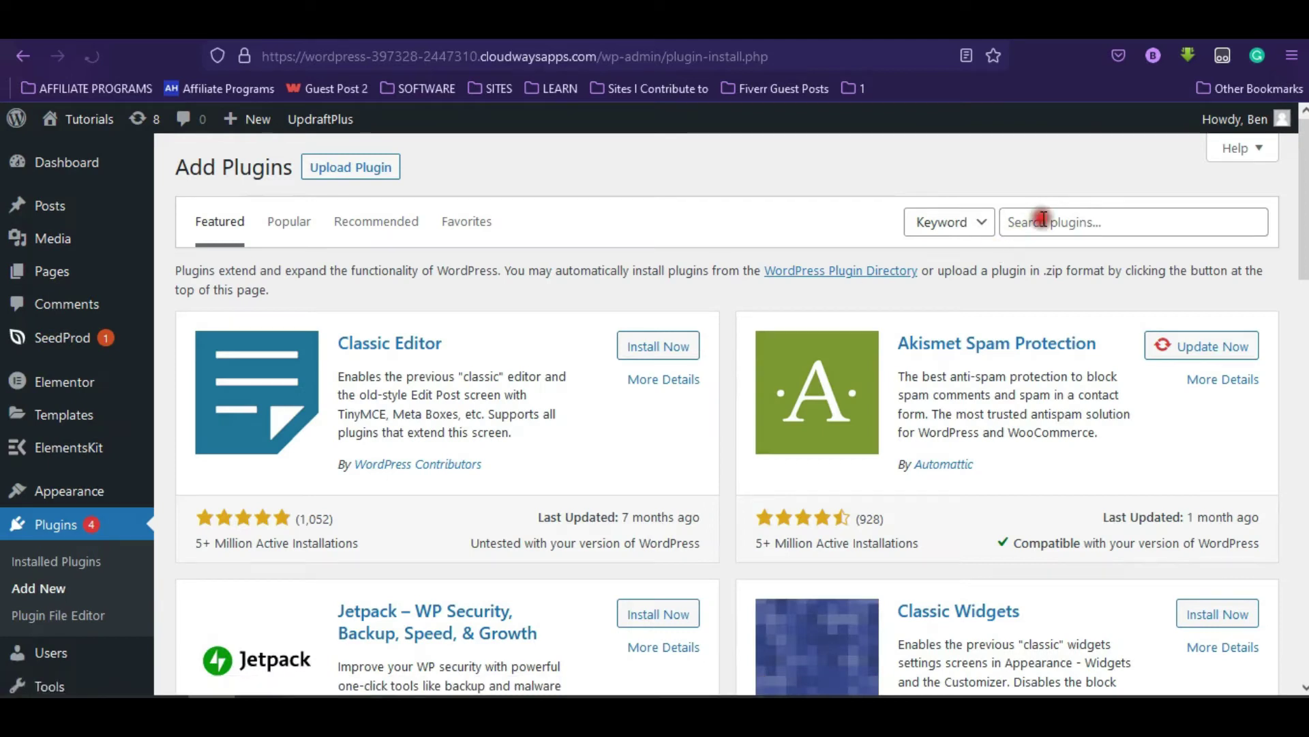
pyautogui.click(1040, 220)
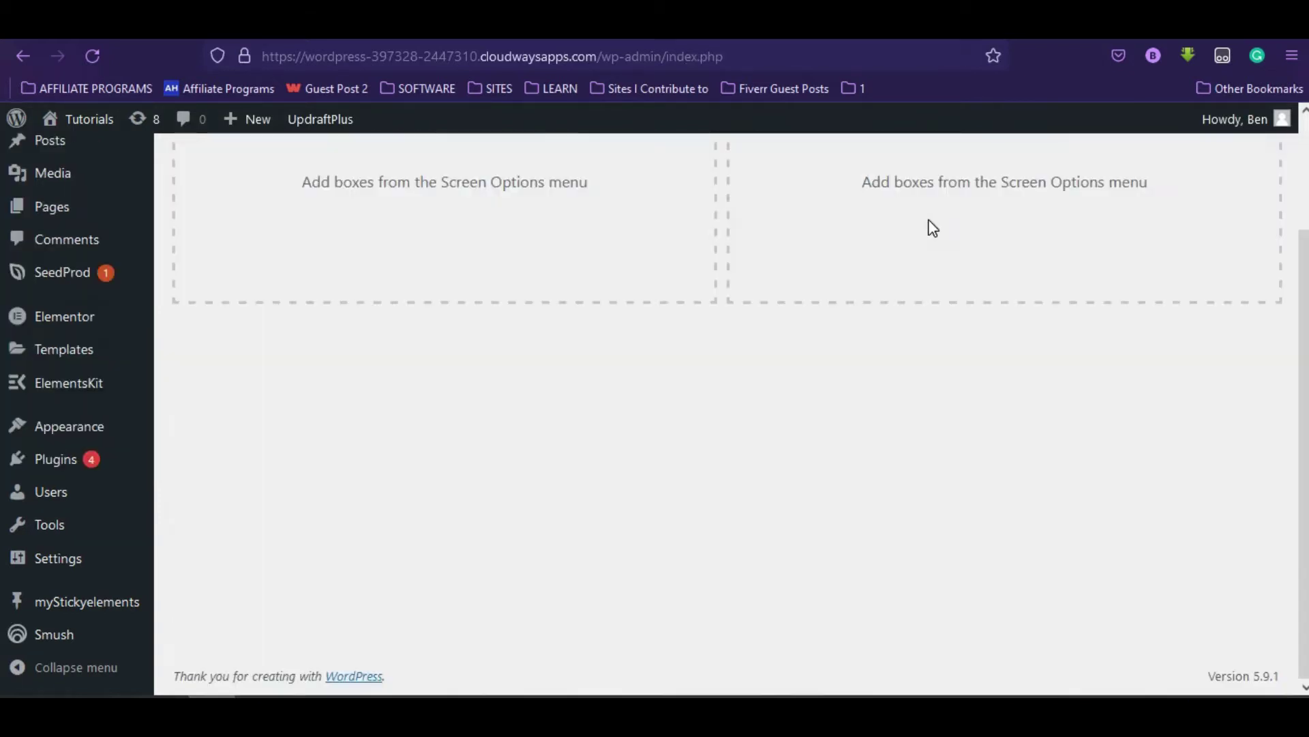
# - From the myStickyelements page, start a new widget with Create Your First Widget
pyautogui.moveTo(107, 616)
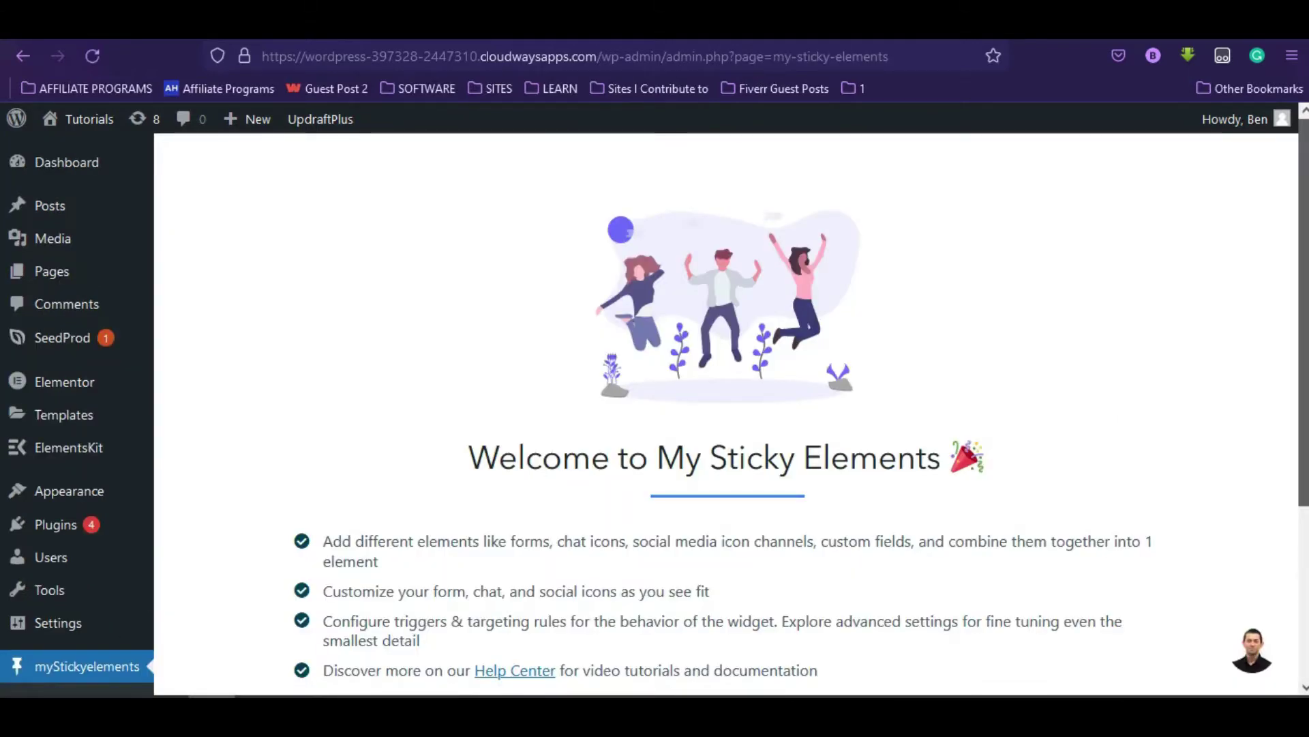
pyautogui.scroll(-3, 1169, 380)
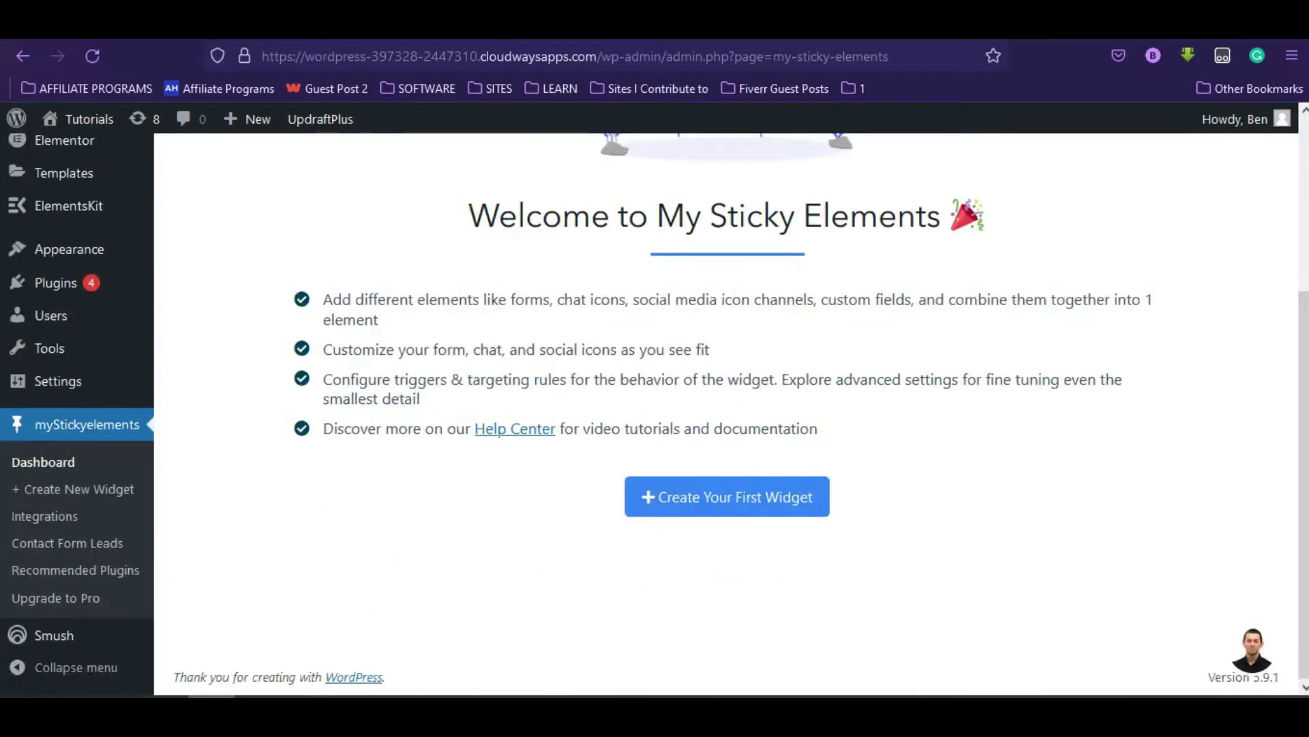
pyautogui.click(806, 504)
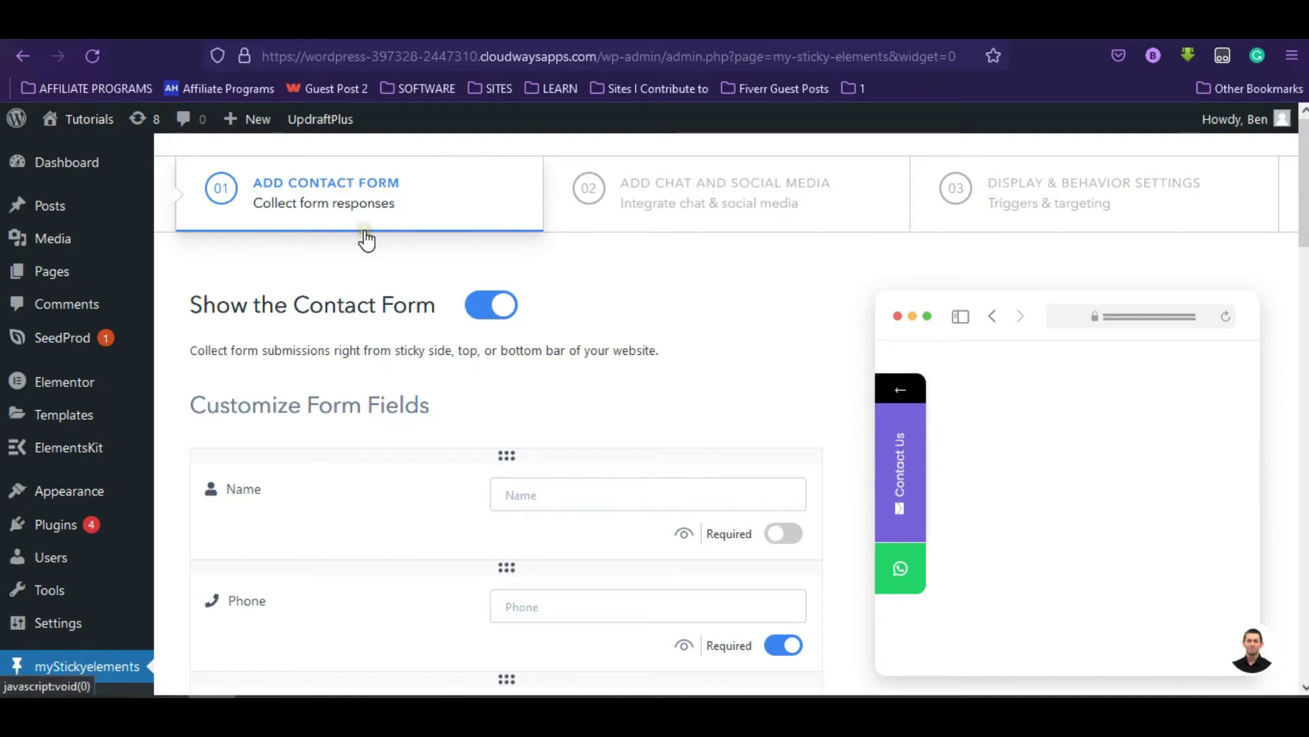
# - Switch on the Required toggles for the Name and Message contact form fields
pyautogui.click(671, 222)
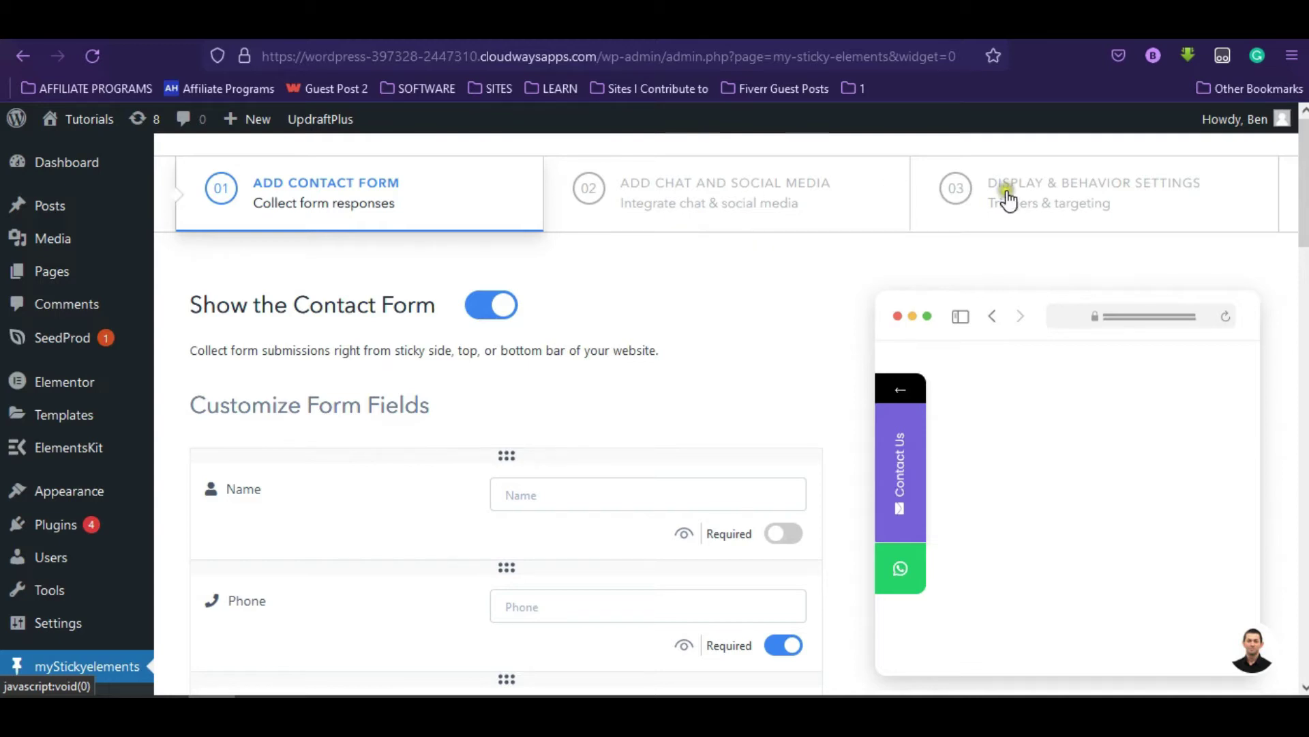
pyautogui.click(1039, 234)
pyautogui.scroll(-3, 695, 304)
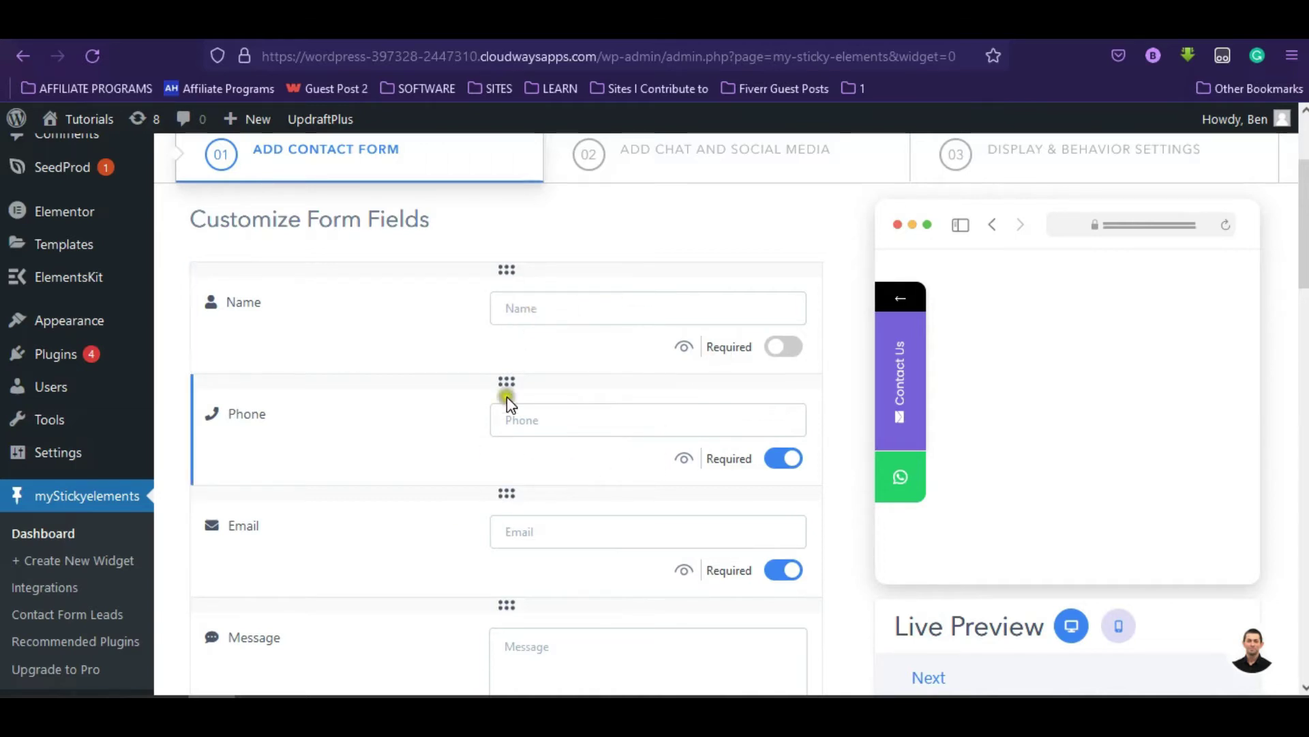
pyautogui.click(433, 644)
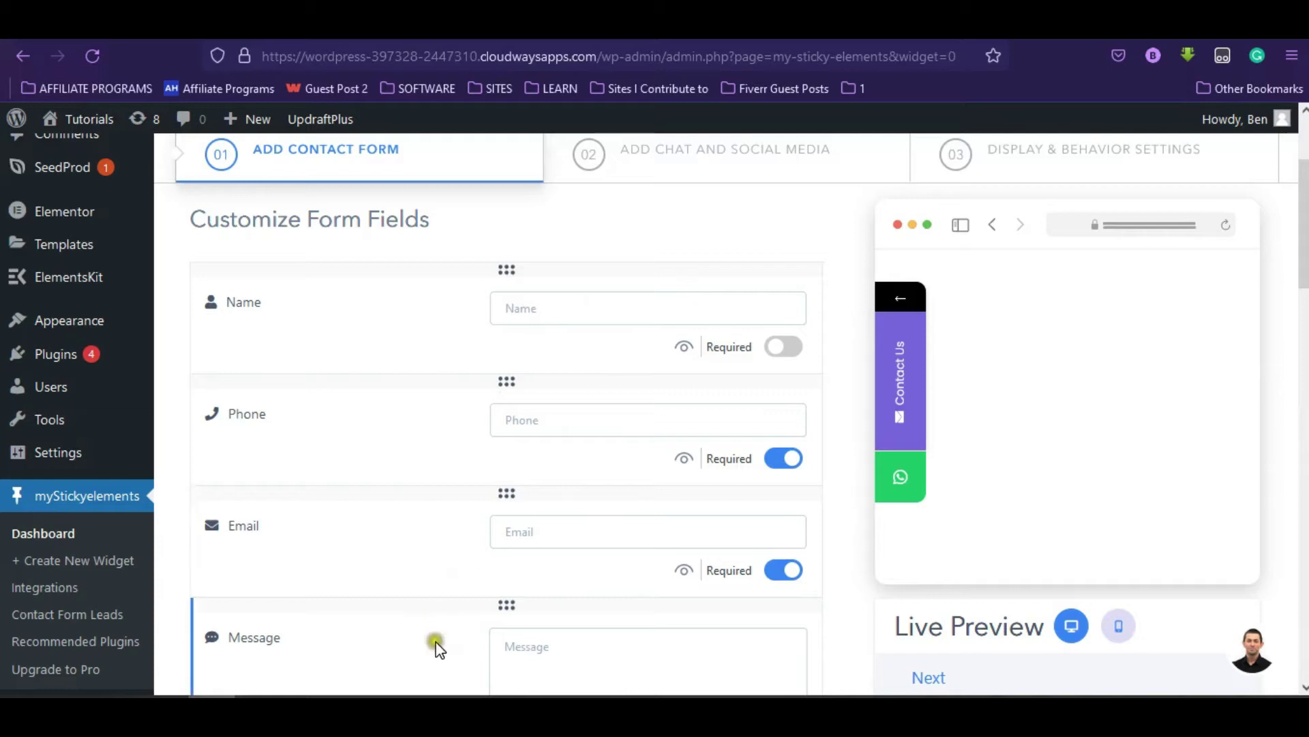
pyautogui.click(796, 349)
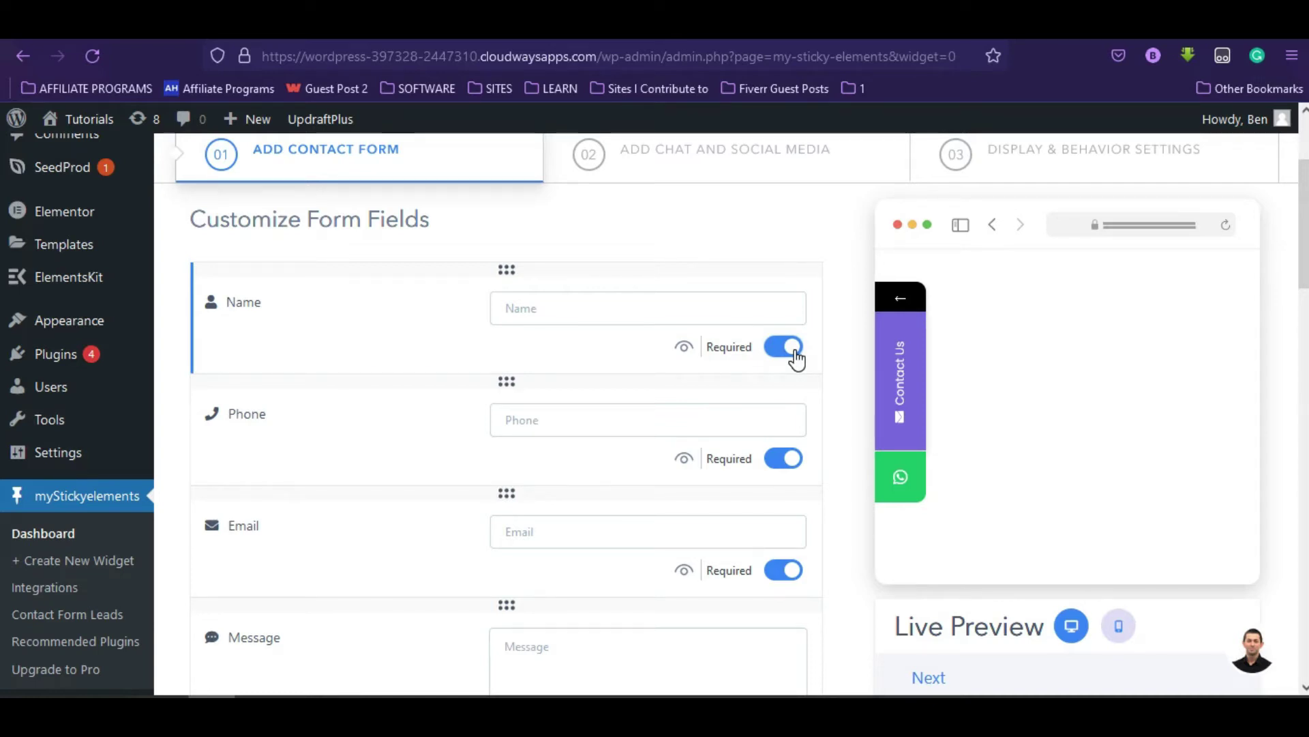
pyautogui.scroll(-4, 796, 358)
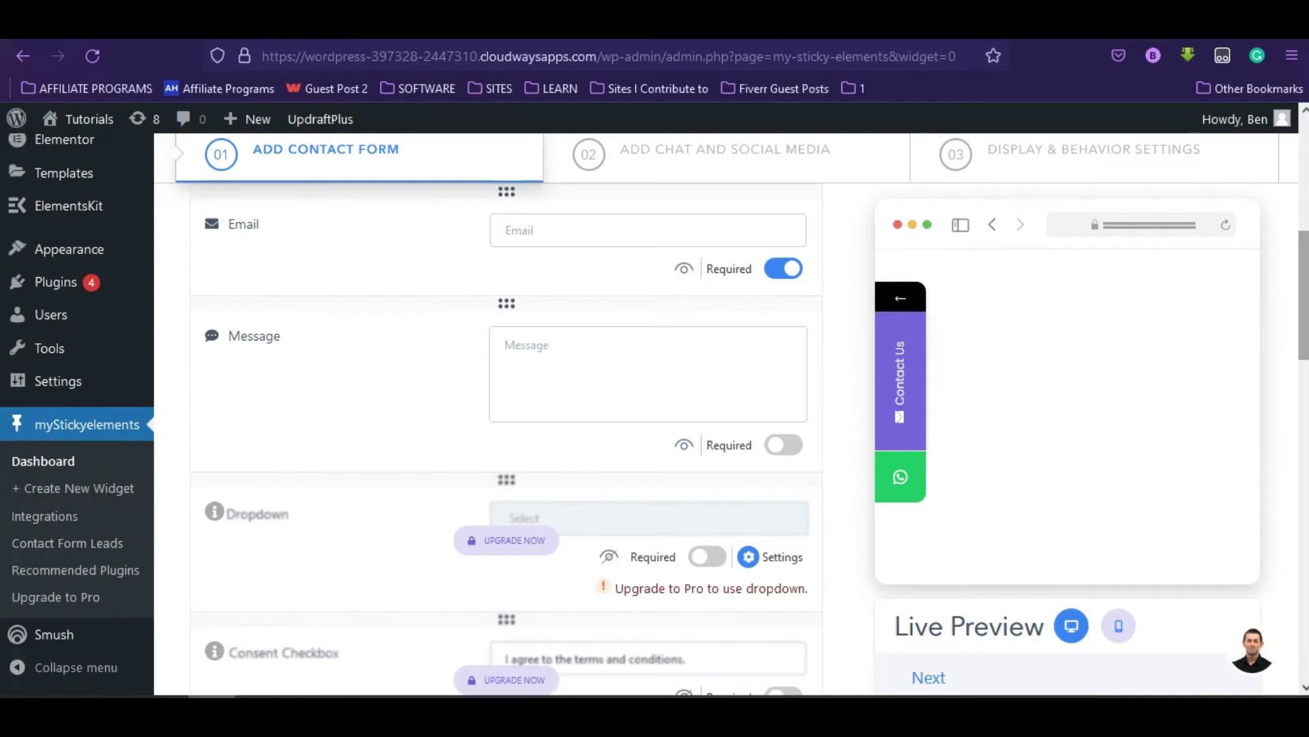
pyautogui.click(785, 447)
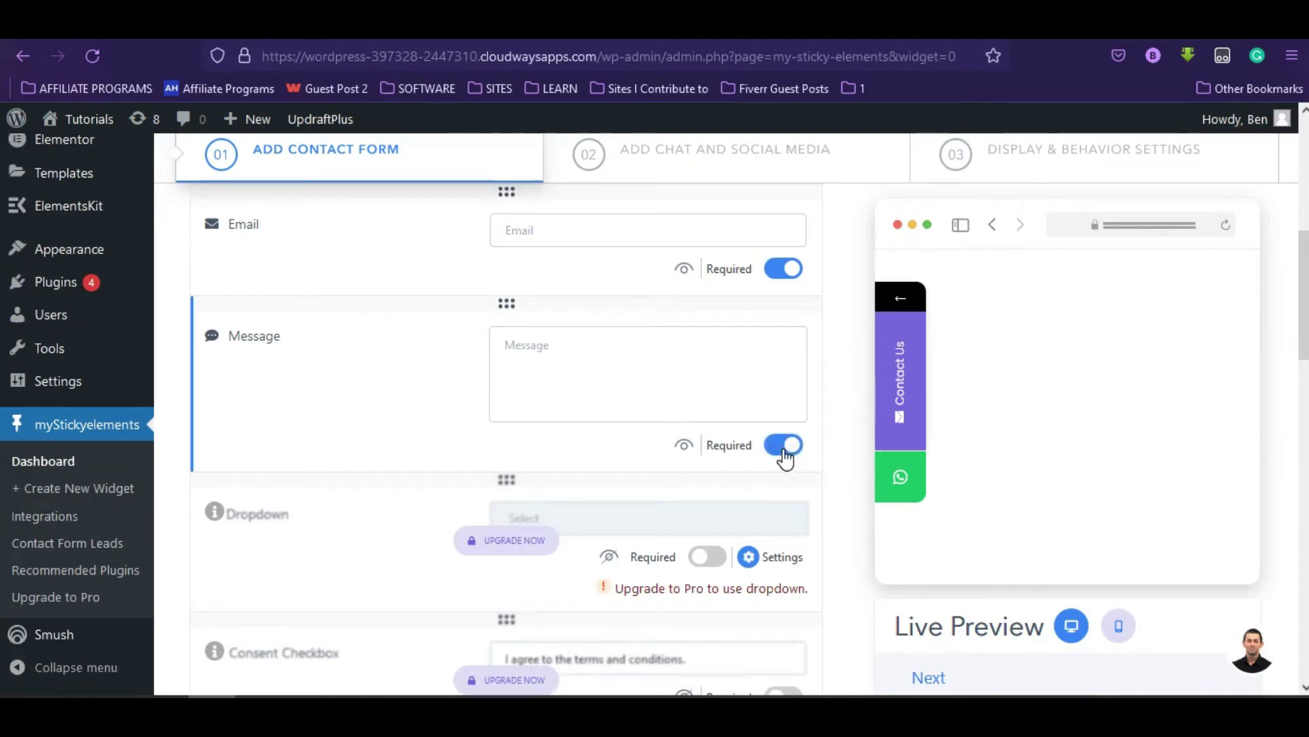
pyautogui.scroll(-5, 742, 536)
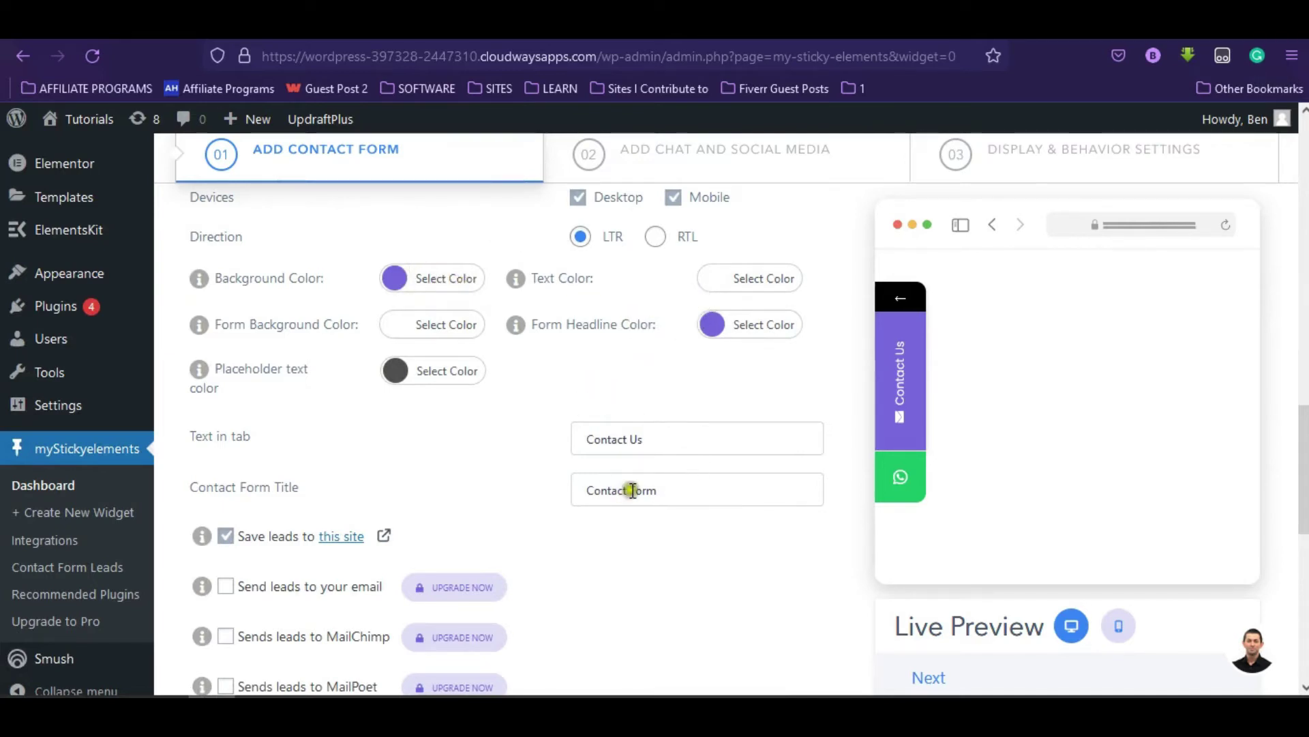
pyautogui.scroll(-3, 657, 512)
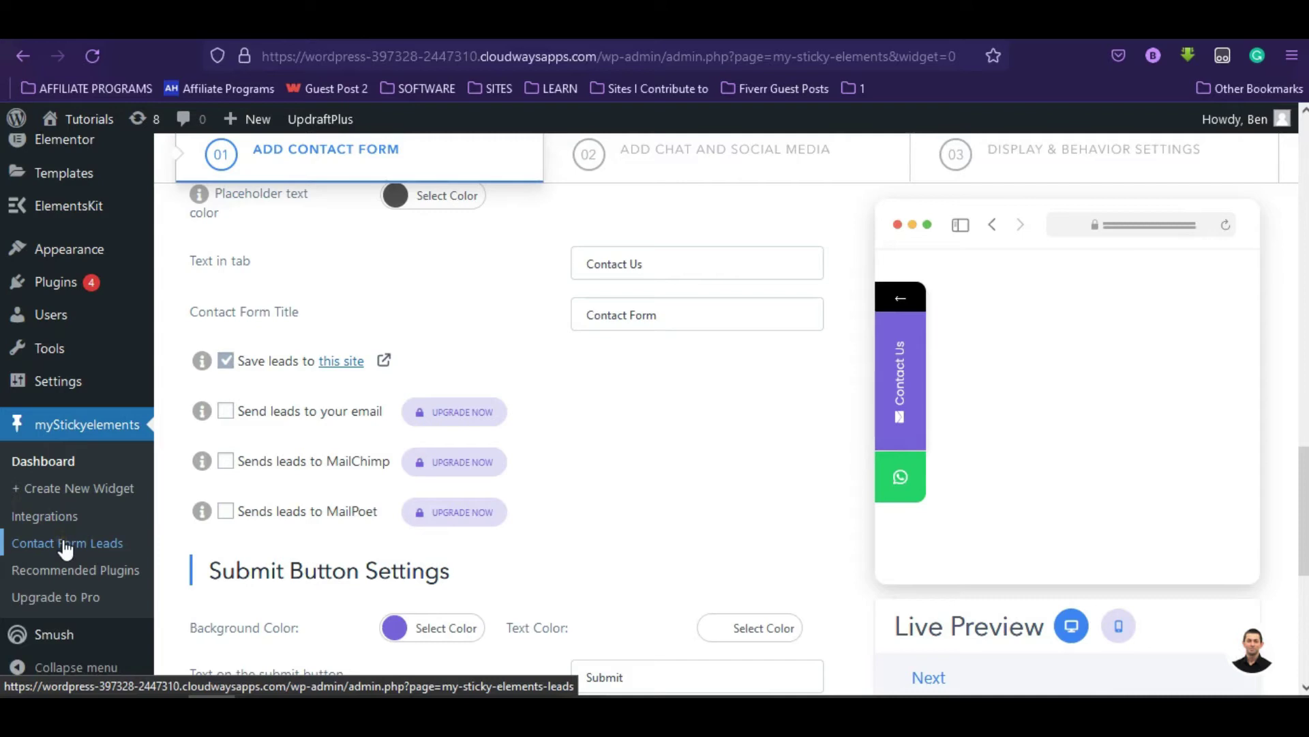
pyautogui.scroll(15, 883, 367)
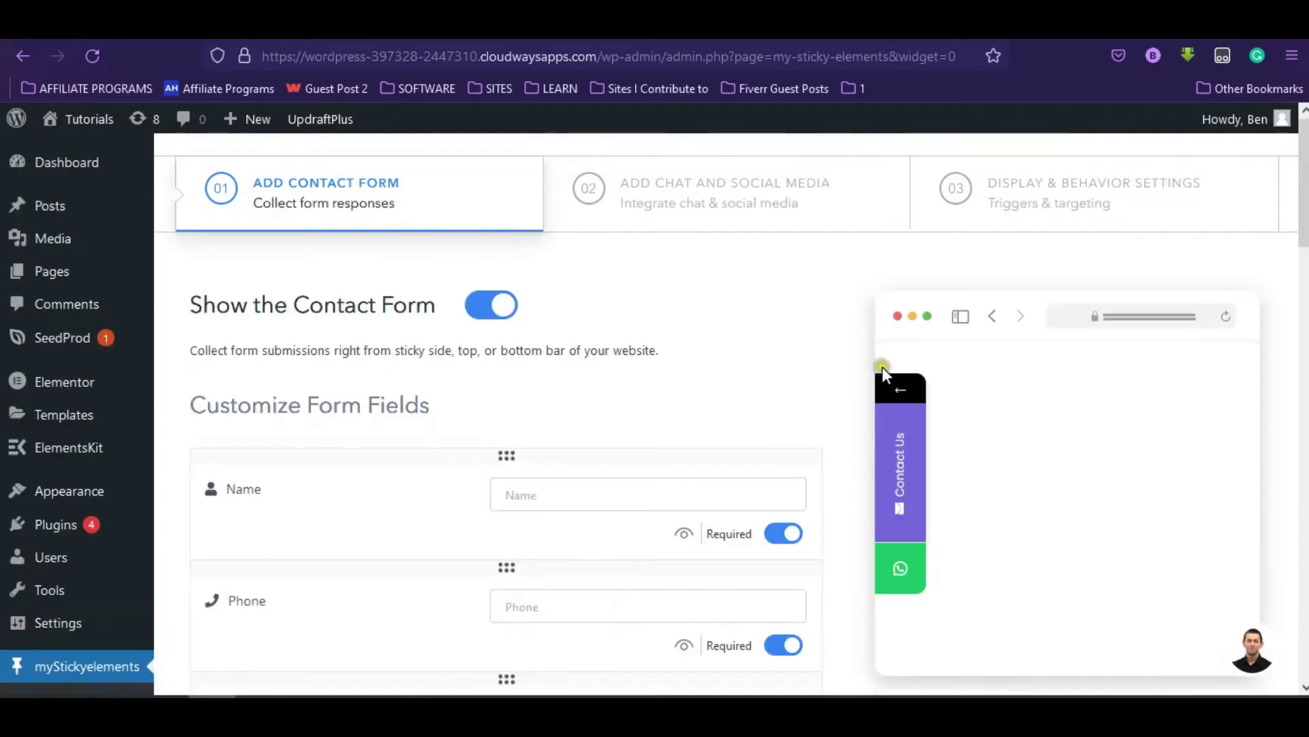
# - On the Chat and Social Media step, tick Facebook Messenger and try the Phone channel
pyautogui.click(701, 203)
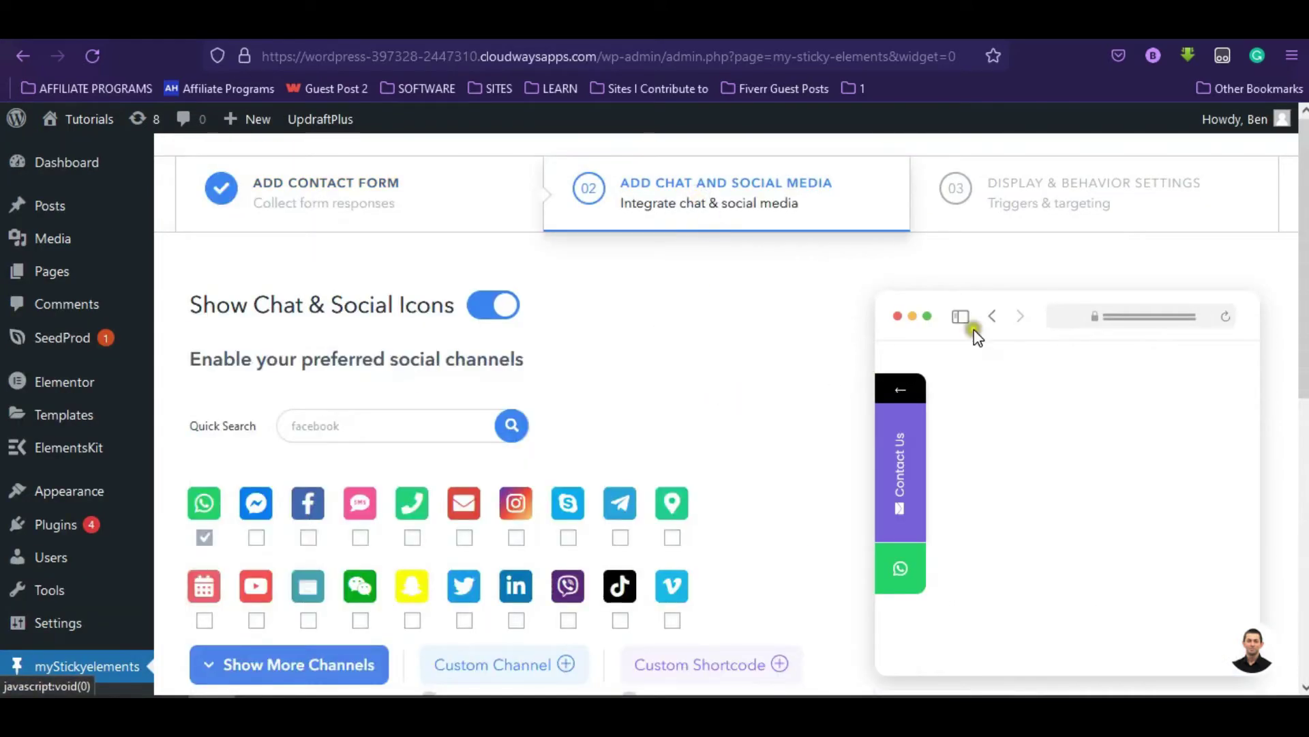
pyautogui.scroll(-2, 921, 422)
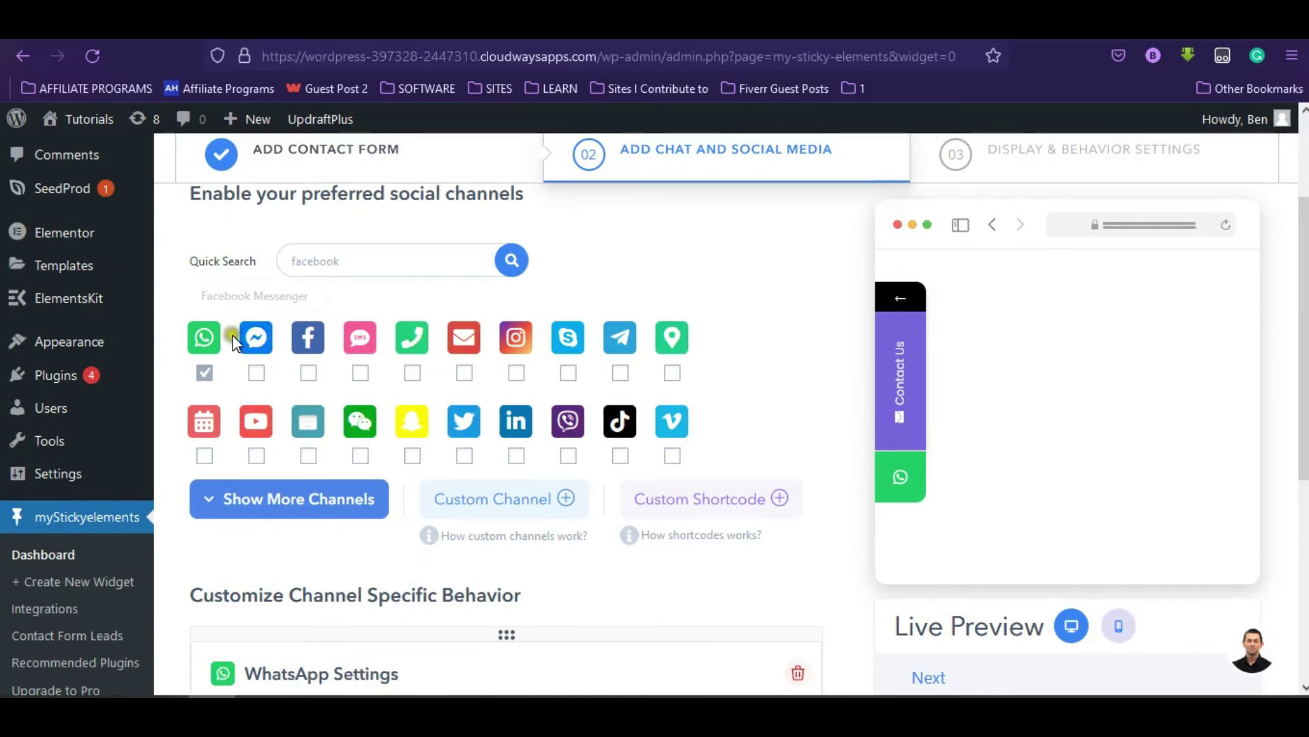
pyautogui.click(257, 373)
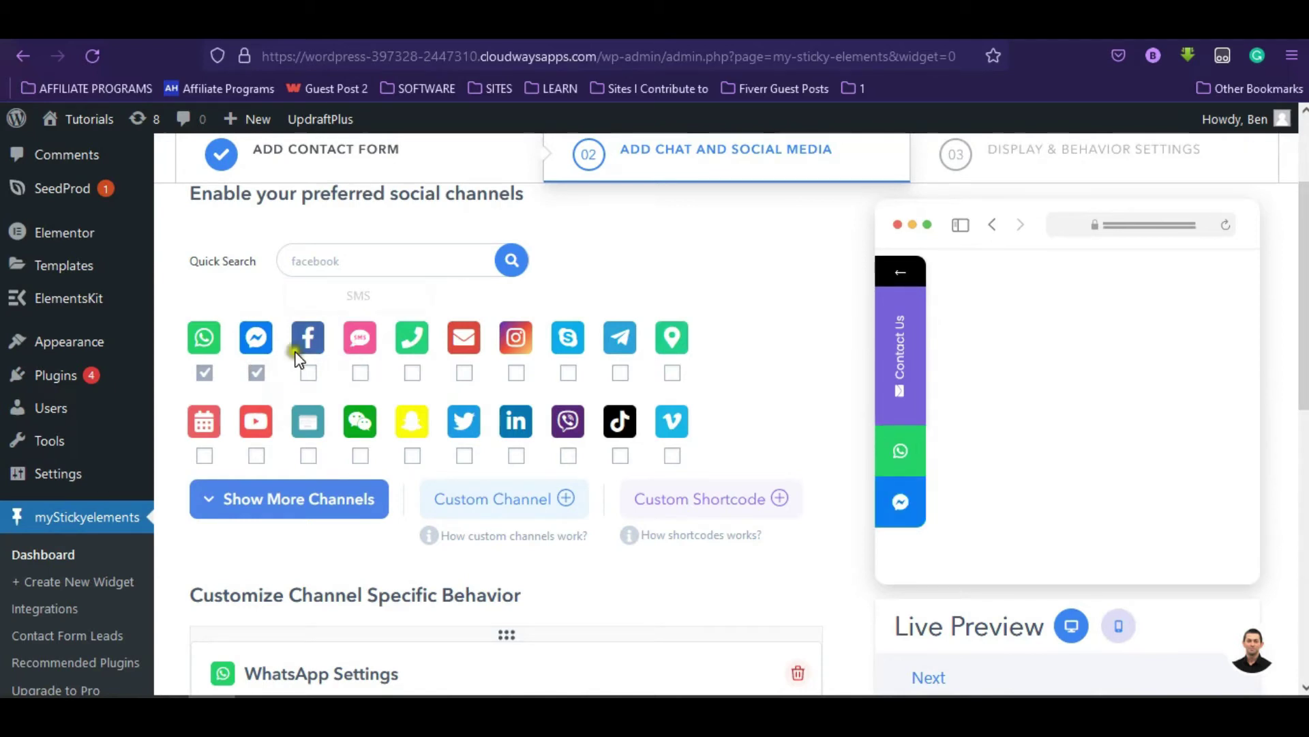
pyautogui.click(412, 374)
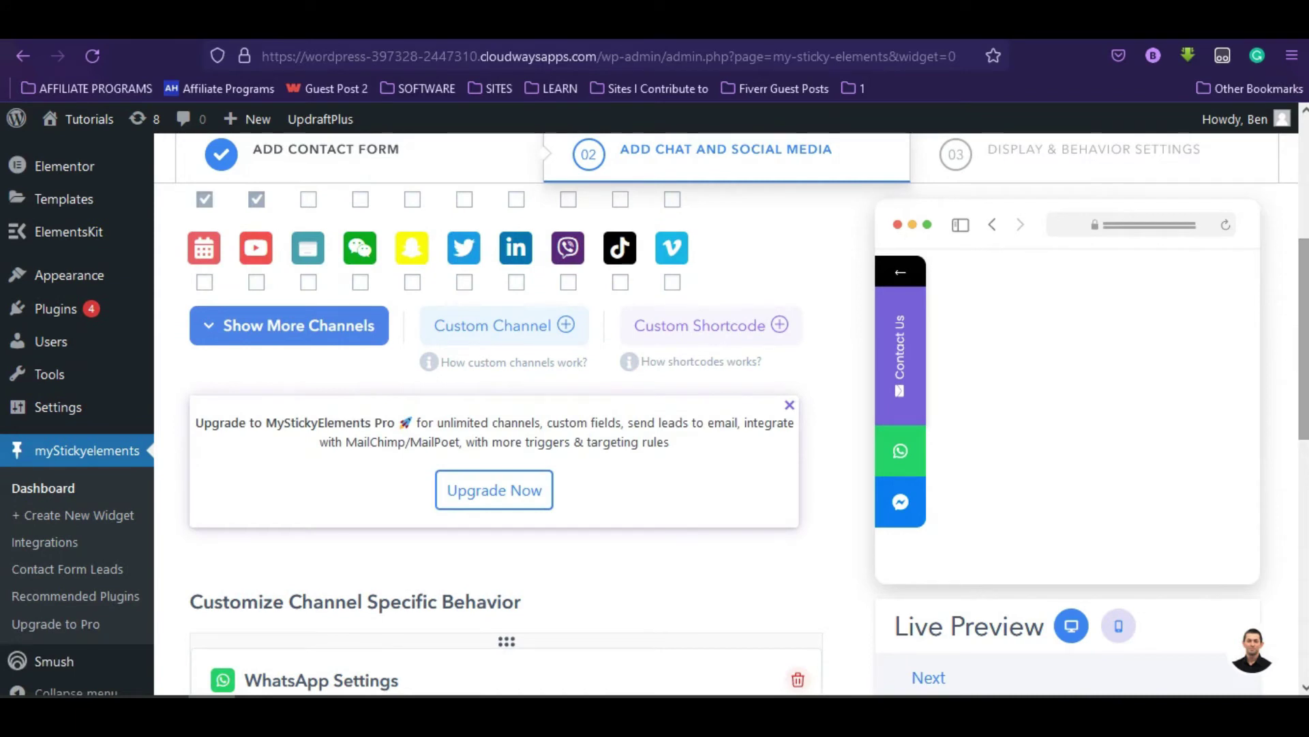
pyautogui.scroll(-3, 1302, 335)
pyautogui.scroll(-1, 745, 440)
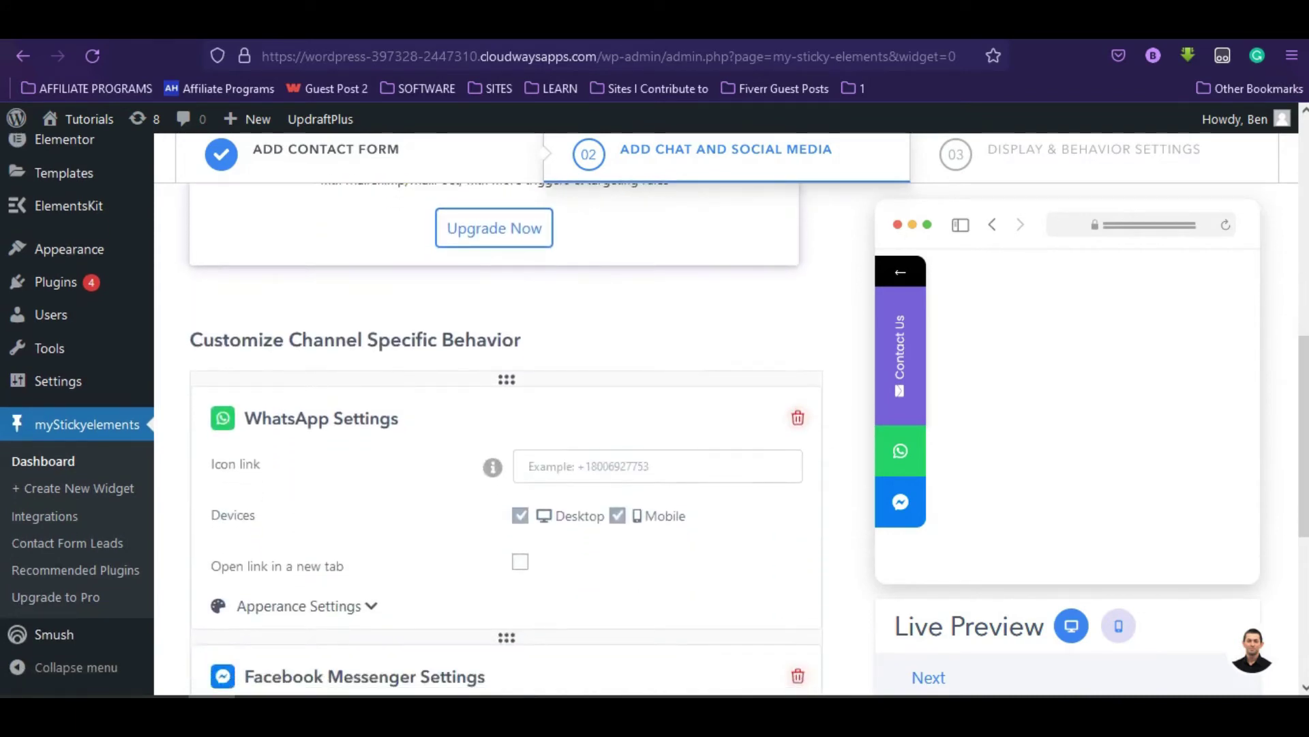
pyautogui.scroll(-2, 1303, 436)
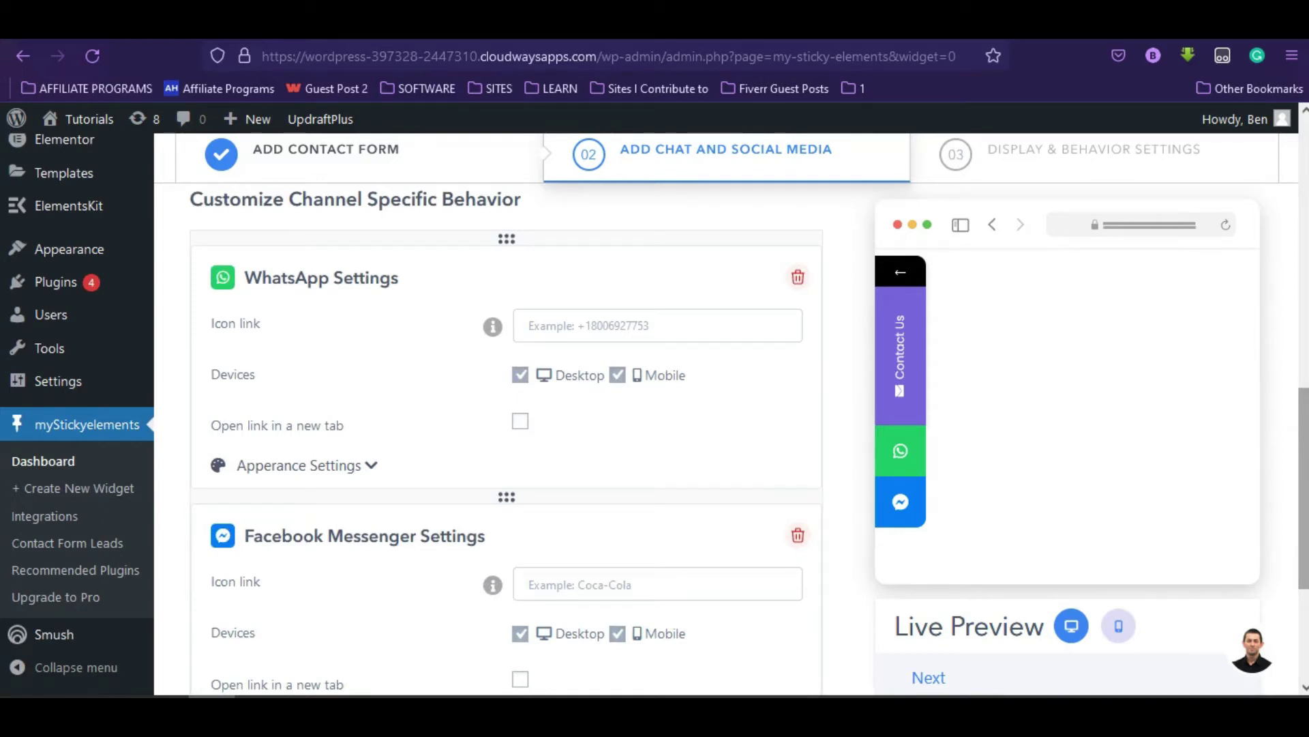
# - Enter the WhatsApp phone number in the WhatsApp Icon link field
pyautogui.click(694, 323)
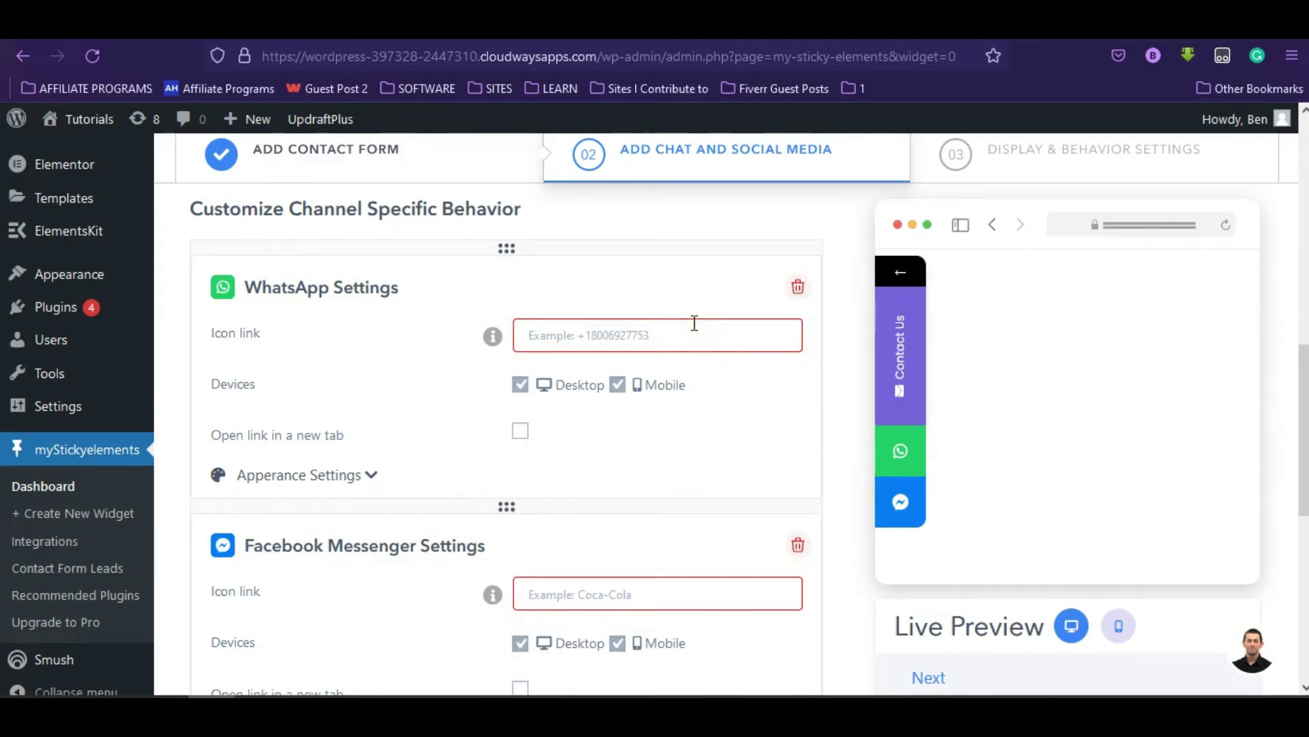
pyautogui.click(587, 592)
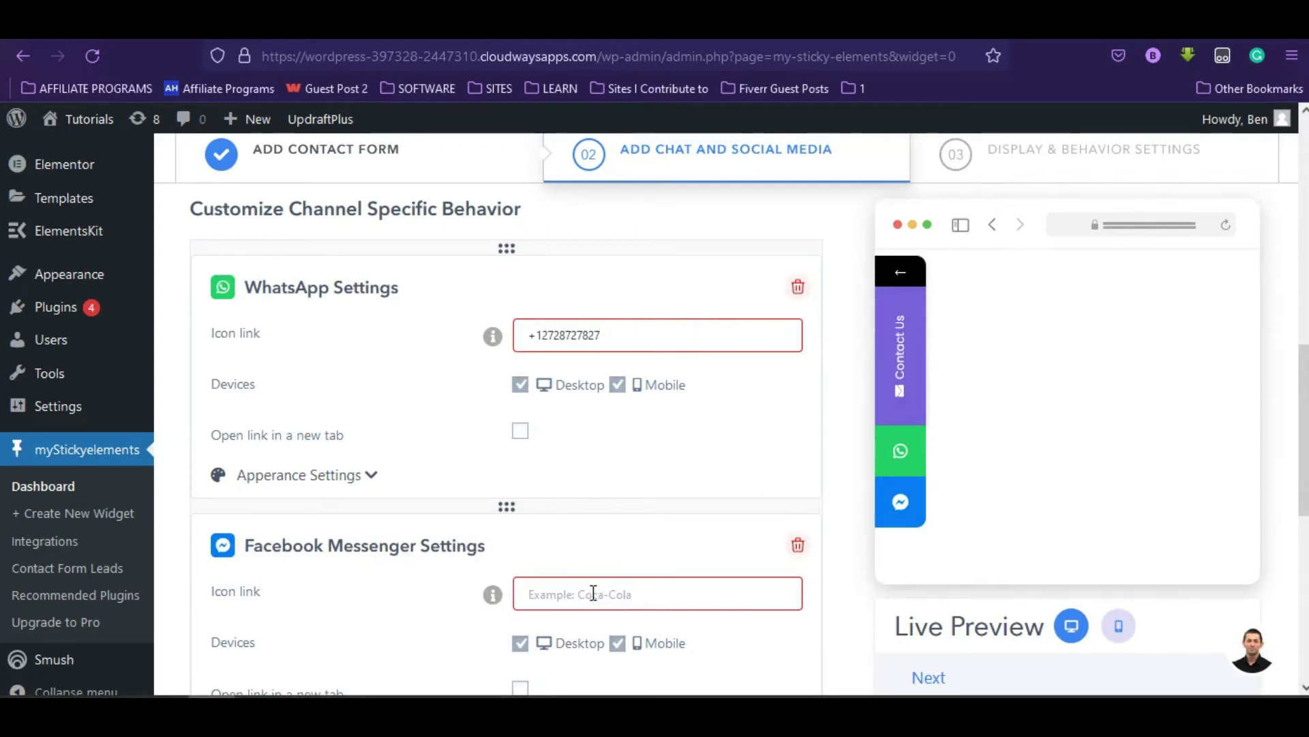
# - On Display & Behavior Settings, set the desktop position to Right
pyautogui.scroll(3, 593, 594)
pyautogui.click(1050, 191)
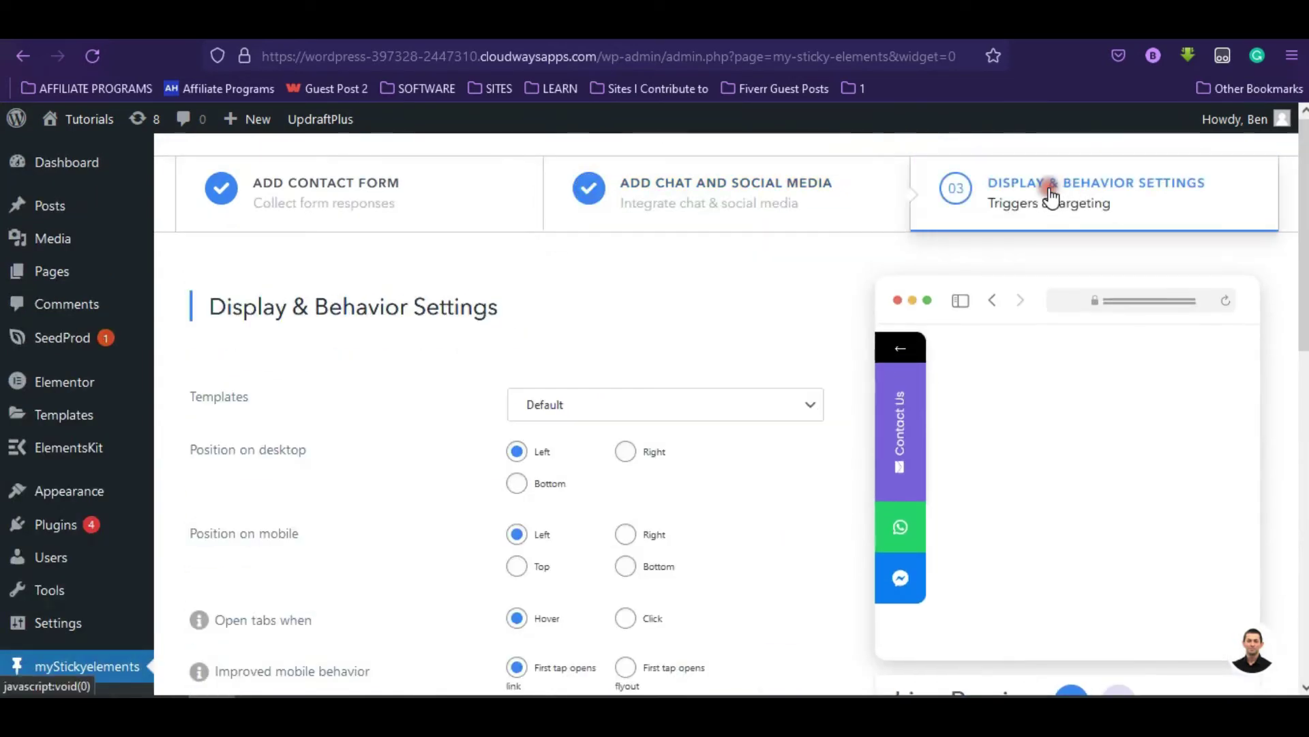
pyautogui.scroll(-2, 1222, 263)
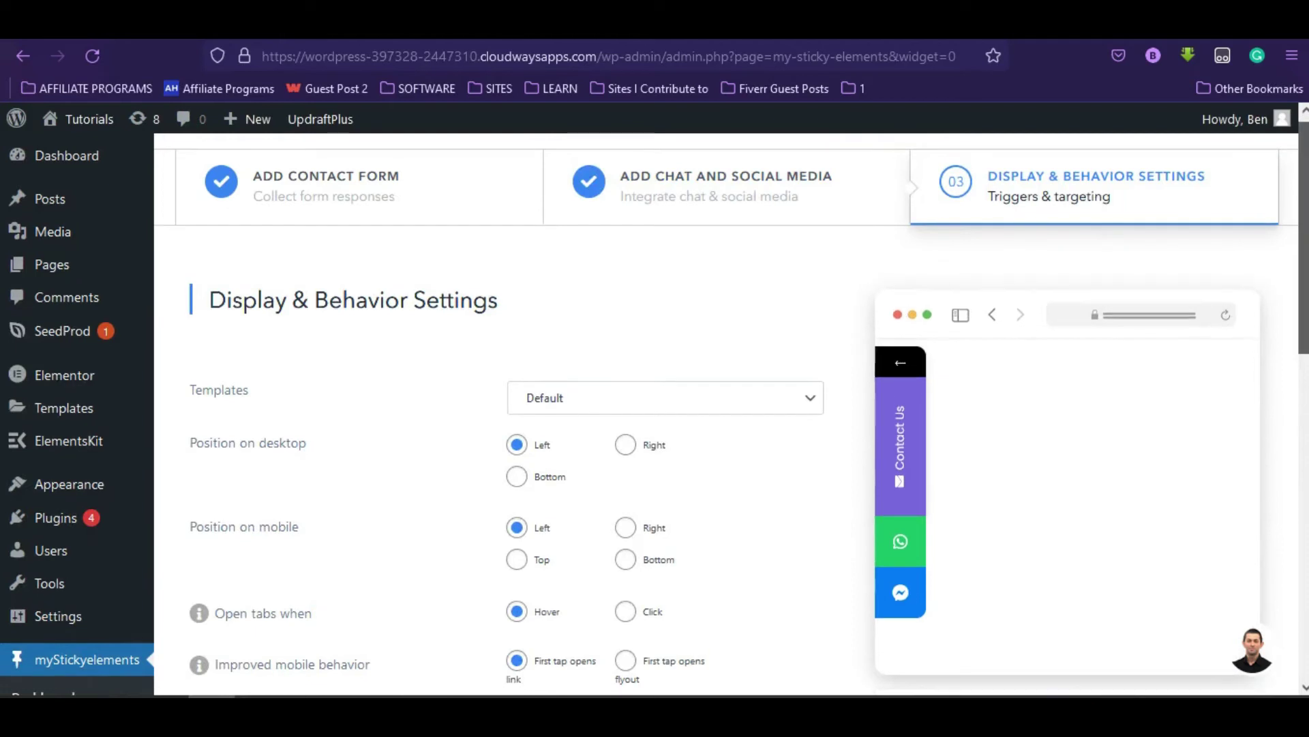
pyautogui.scroll(-1, 655, 410)
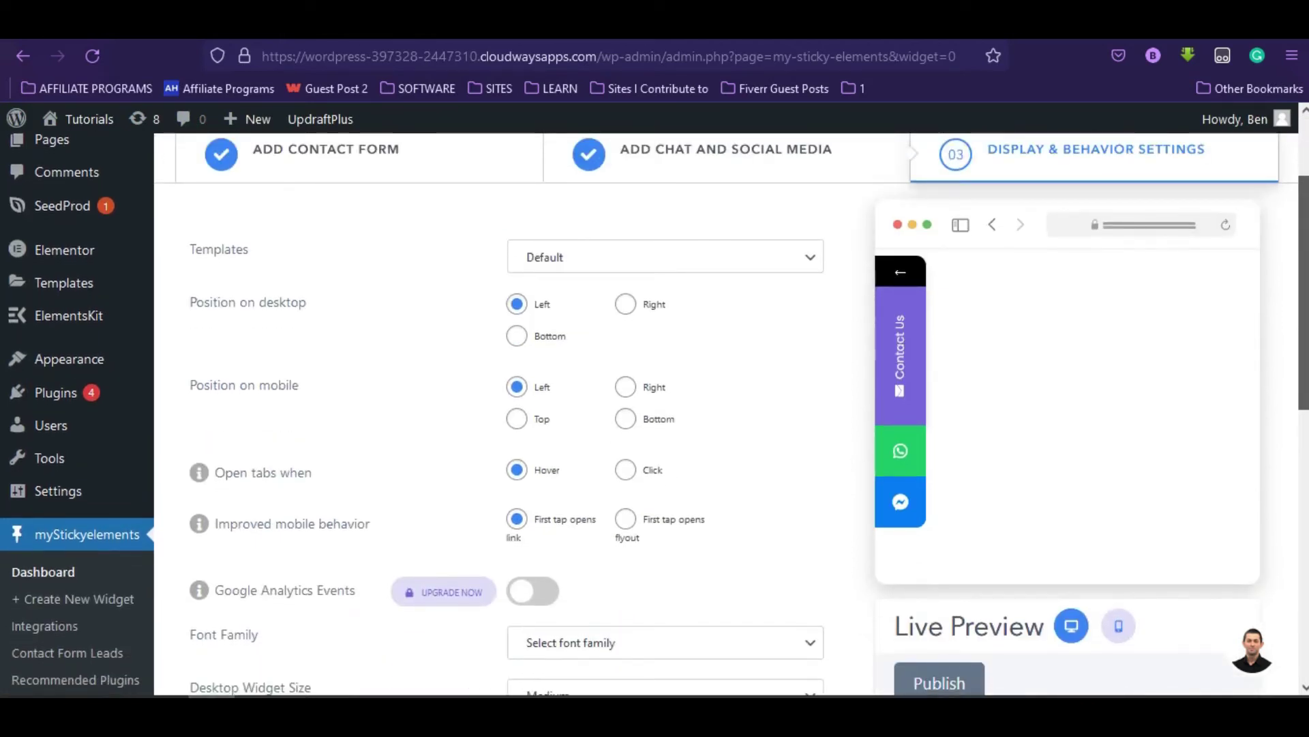
pyautogui.scroll(1, 655, 409)
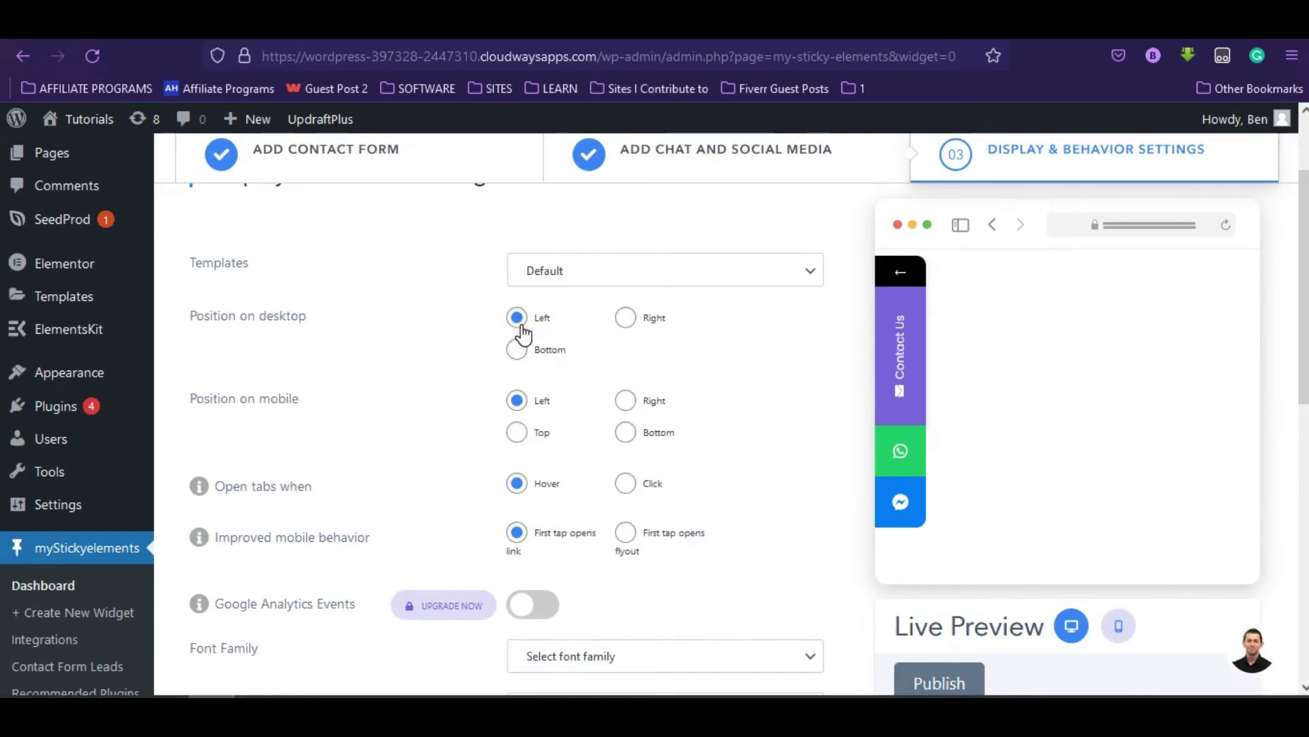
pyautogui.click(624, 319)
pyautogui.click(517, 320)
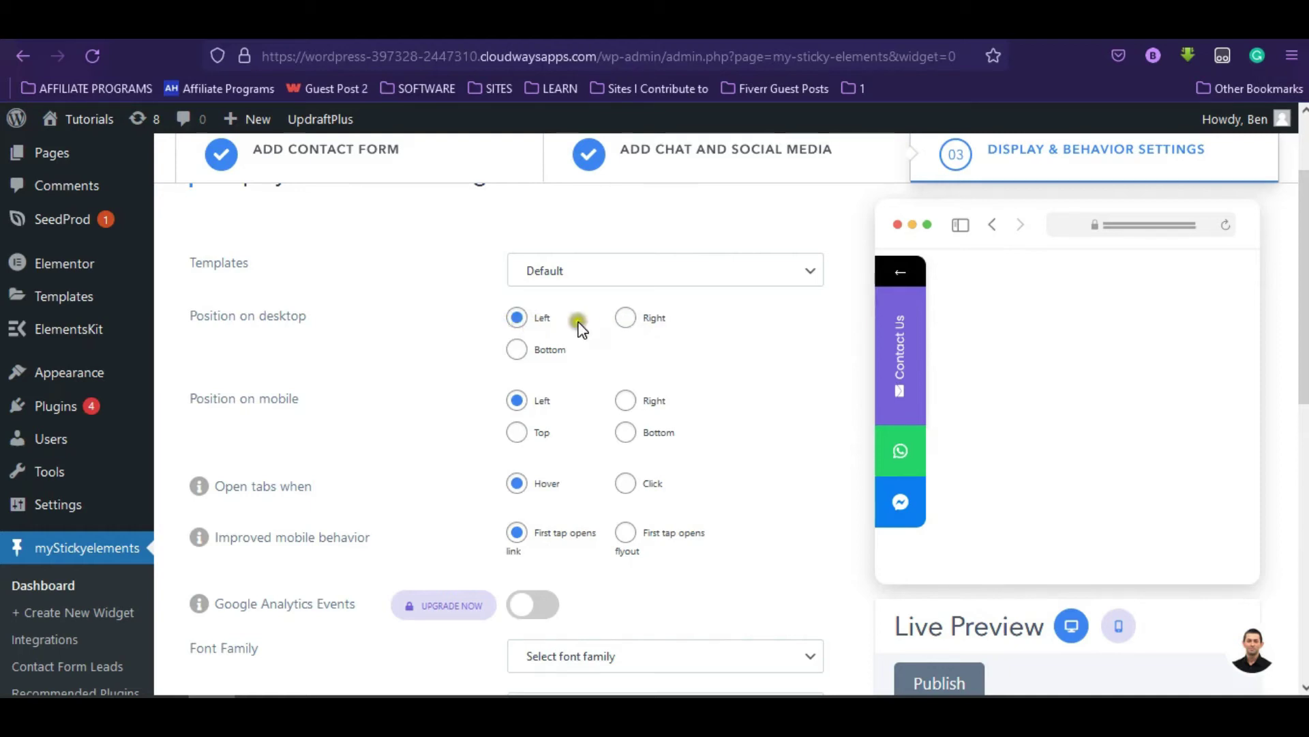
pyautogui.click(625, 318)
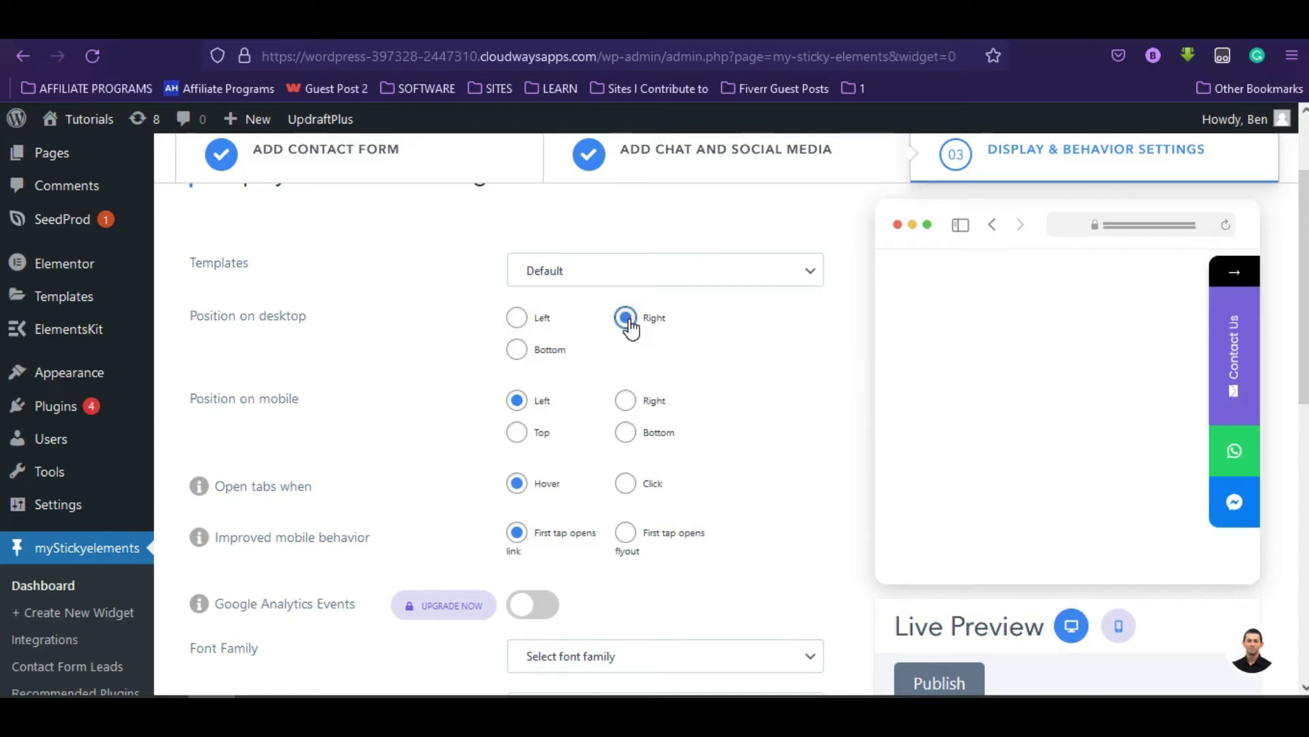
pyautogui.click(517, 350)
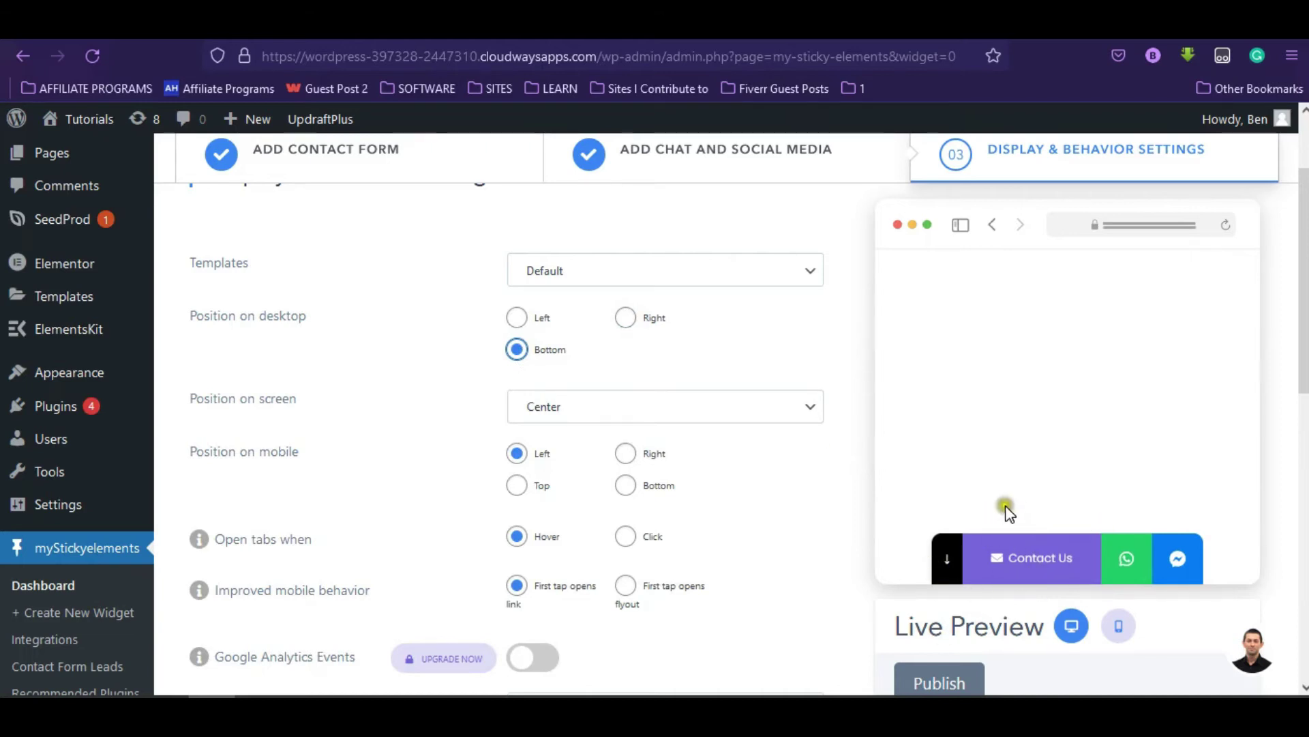
pyautogui.click(625, 318)
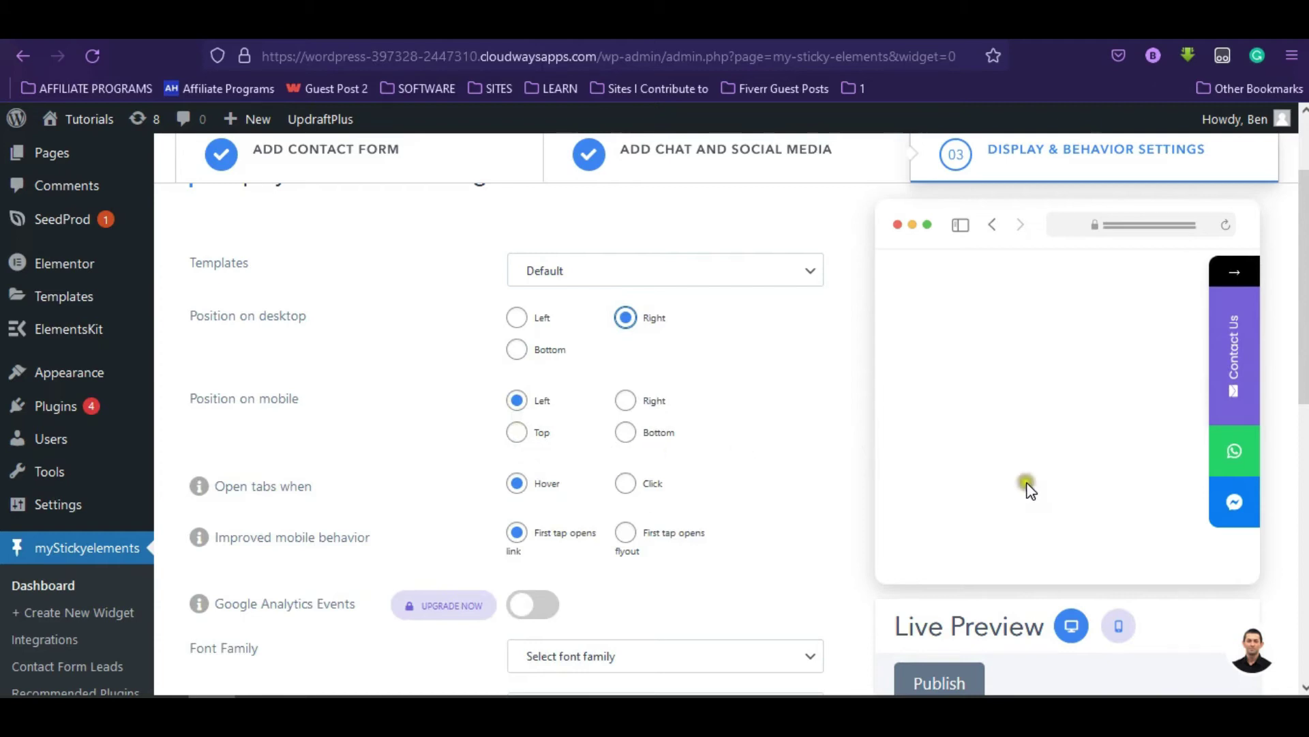
# - Publish the sticky widget and return to the My Sticky Elements dashboard
pyautogui.scroll(-2, 1026, 485)
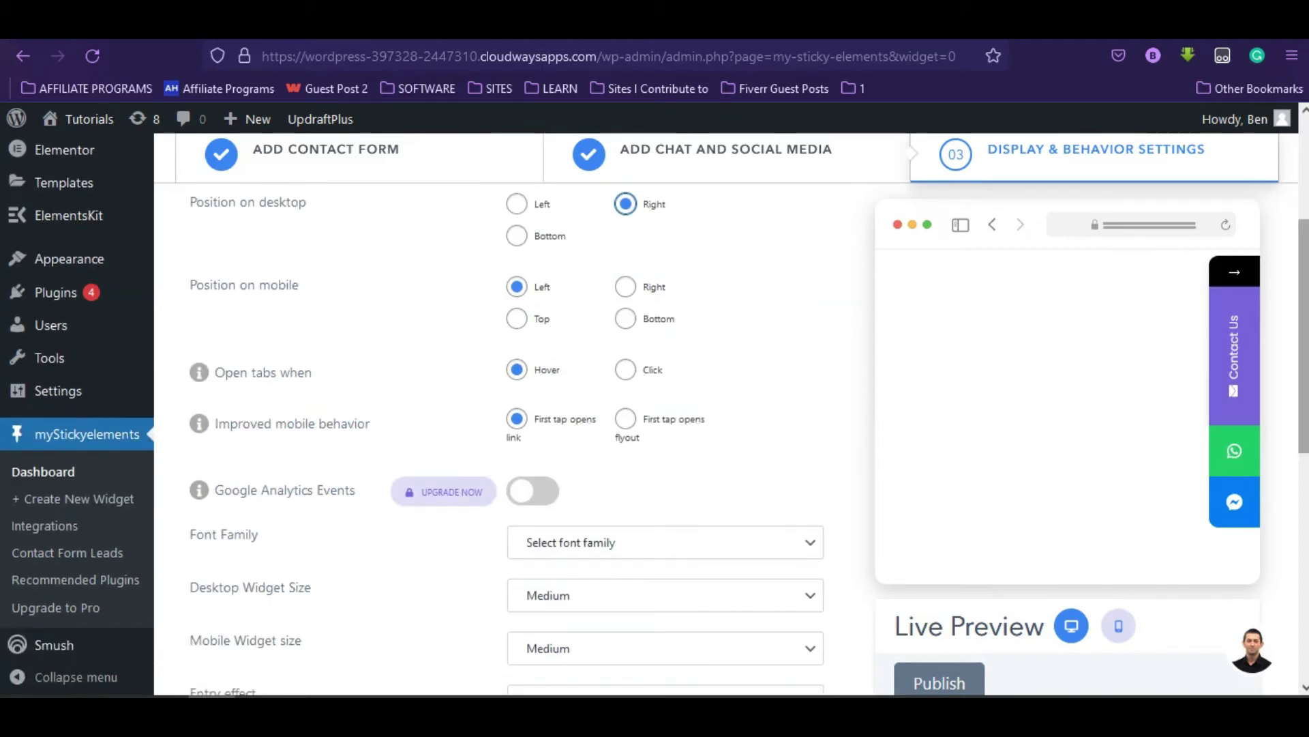
pyautogui.moveTo(1303, 336); pyautogui.dragTo(1289, 631)
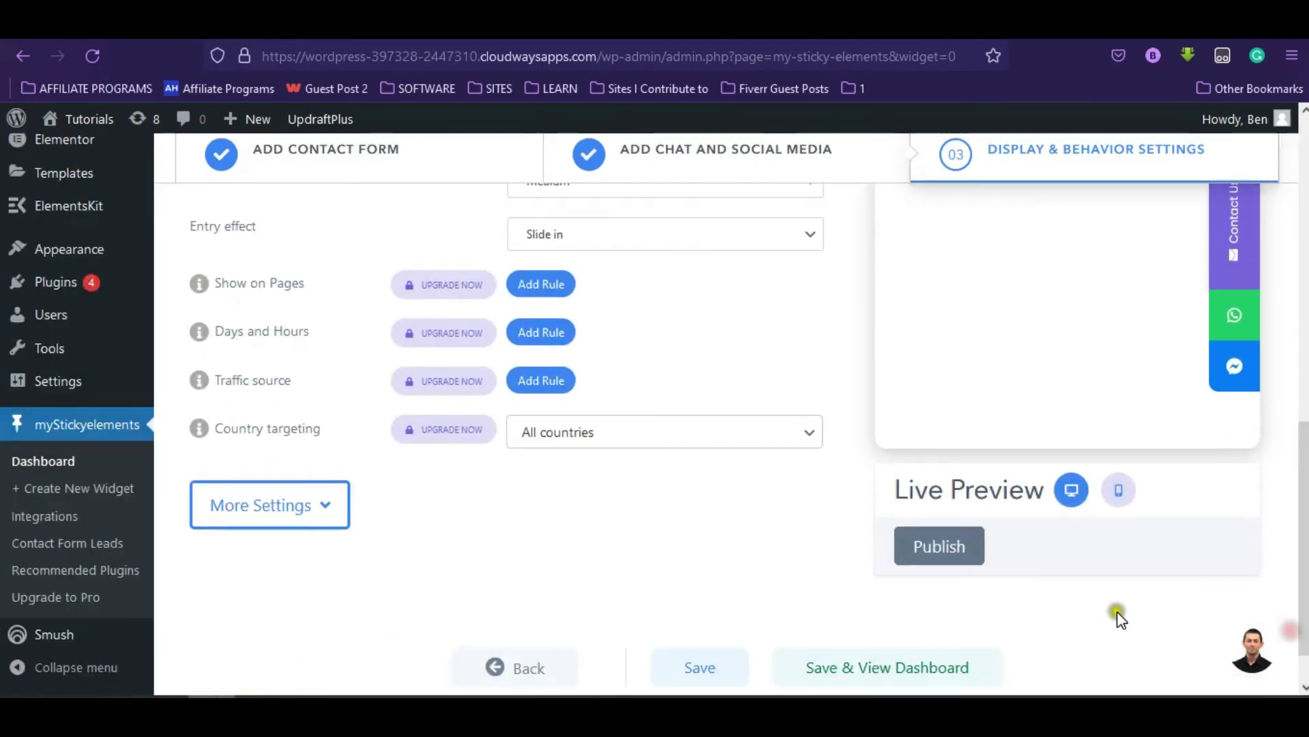
pyautogui.click(955, 546)
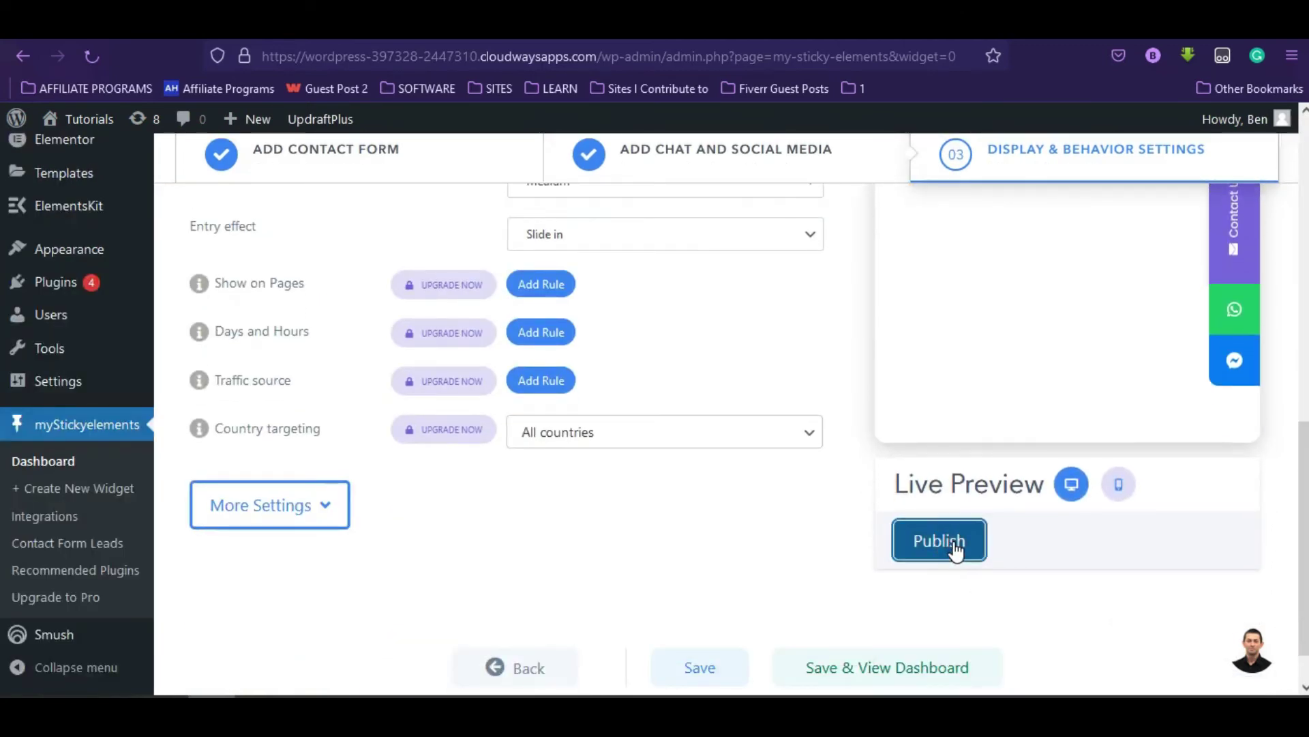
pyautogui.click(722, 592)
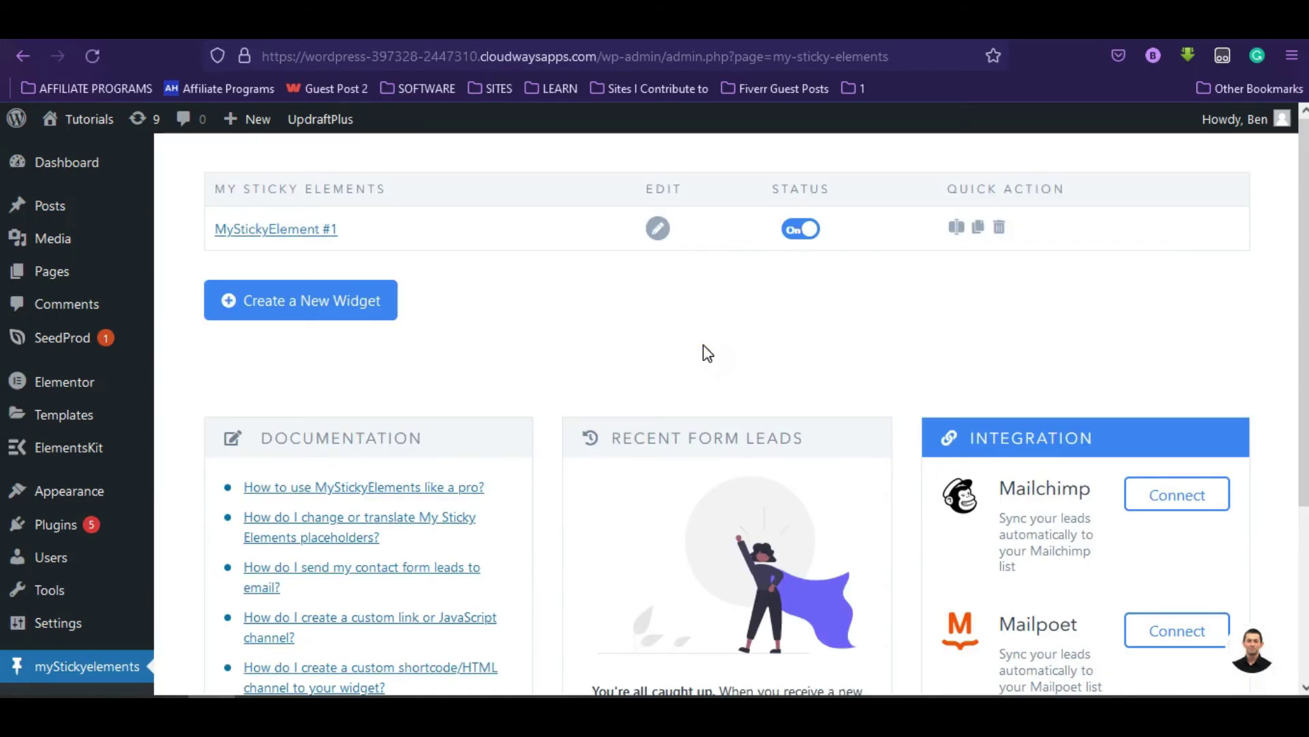
# - Visit the live site's home page and bring up the floating Contact Us form
pyautogui.click(81, 135)
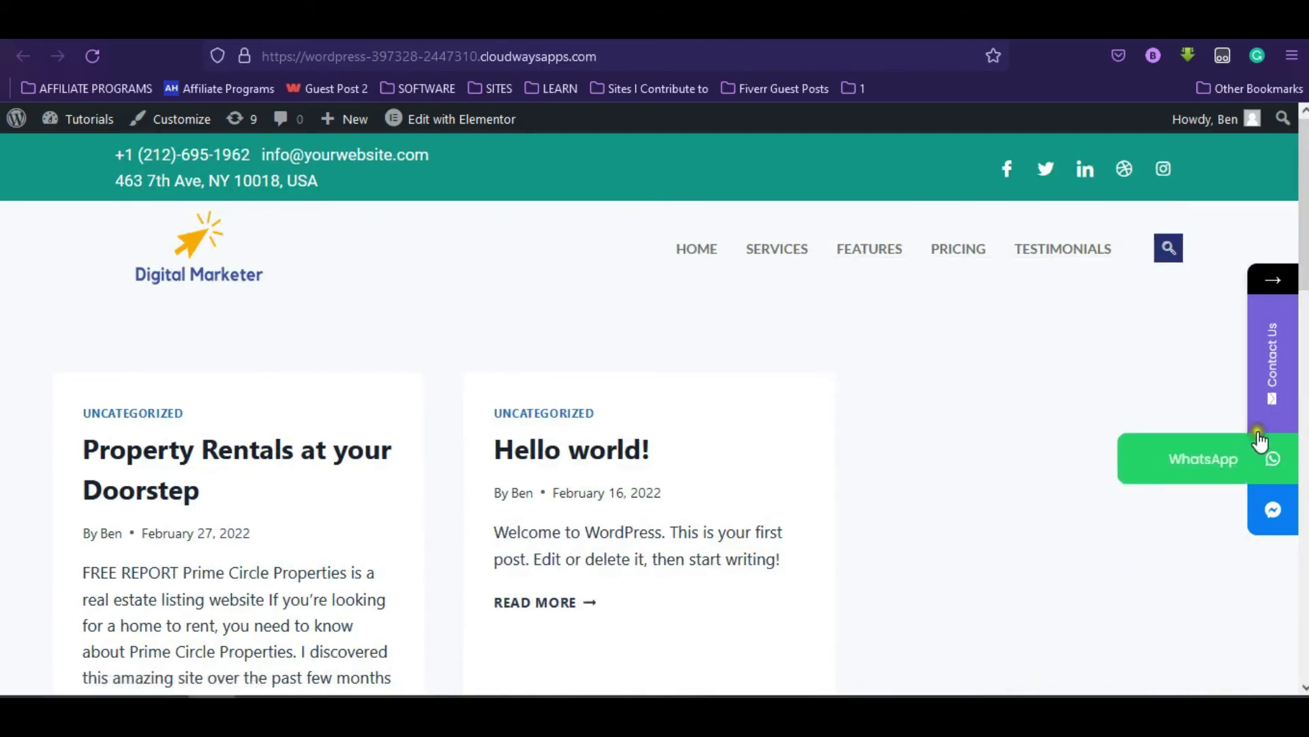
pyautogui.moveTo(1268, 413)
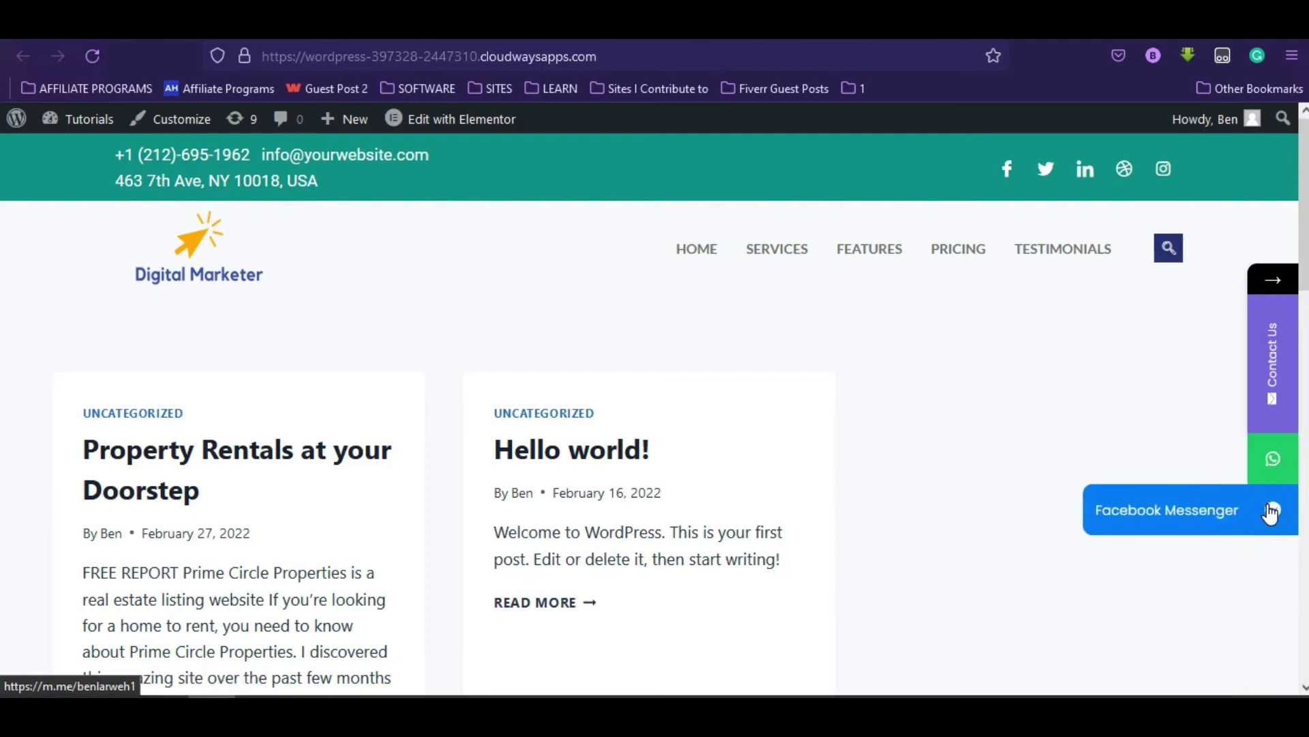
pyautogui.moveTo(1274, 385)
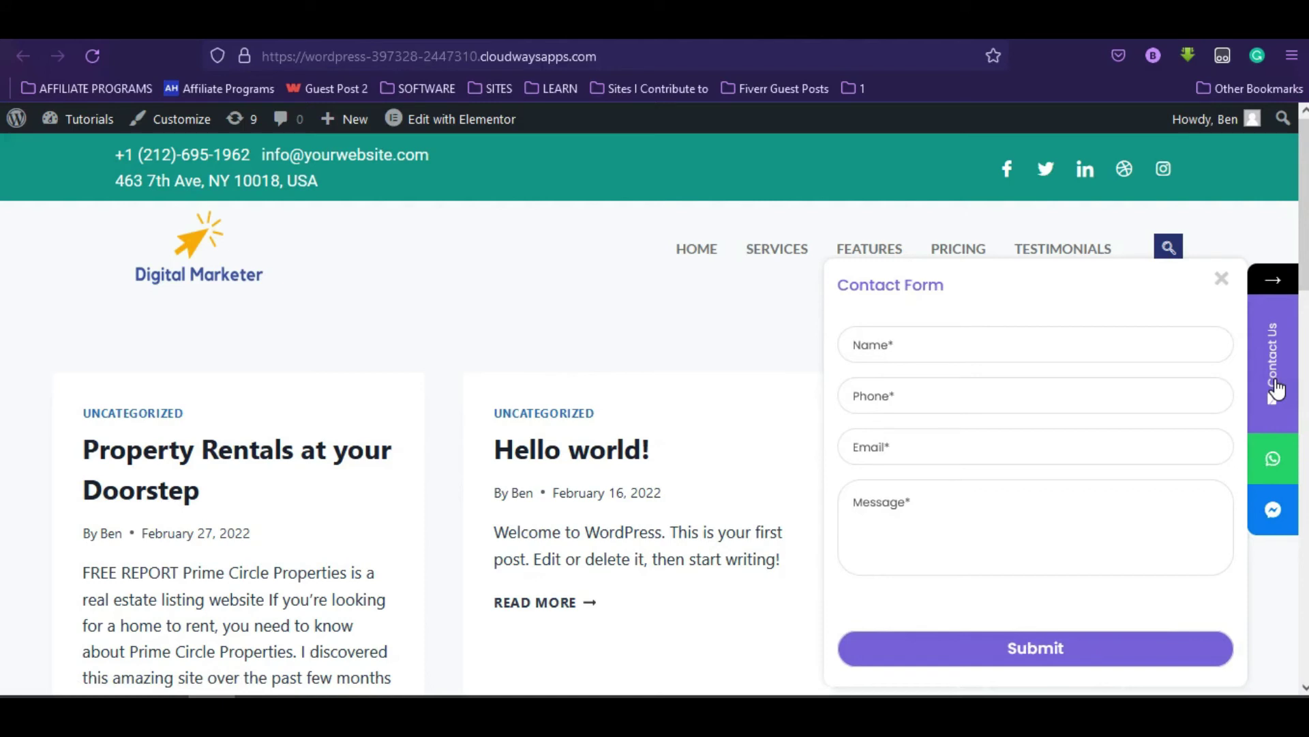
# - Fill the form's name, phone, e-mail and message fields with test values and submit it
pyautogui.click(1203, 345)
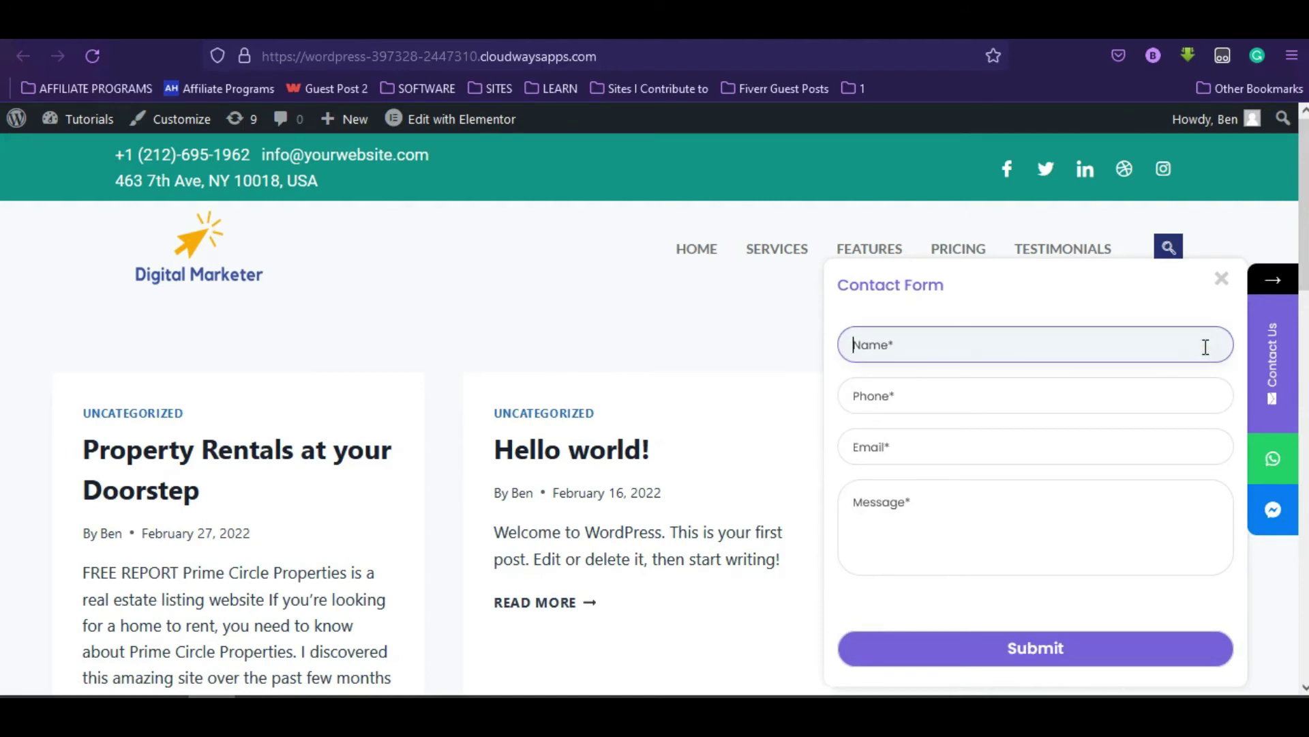
pyautogui.write('Ben')
pyautogui.press('Tab')
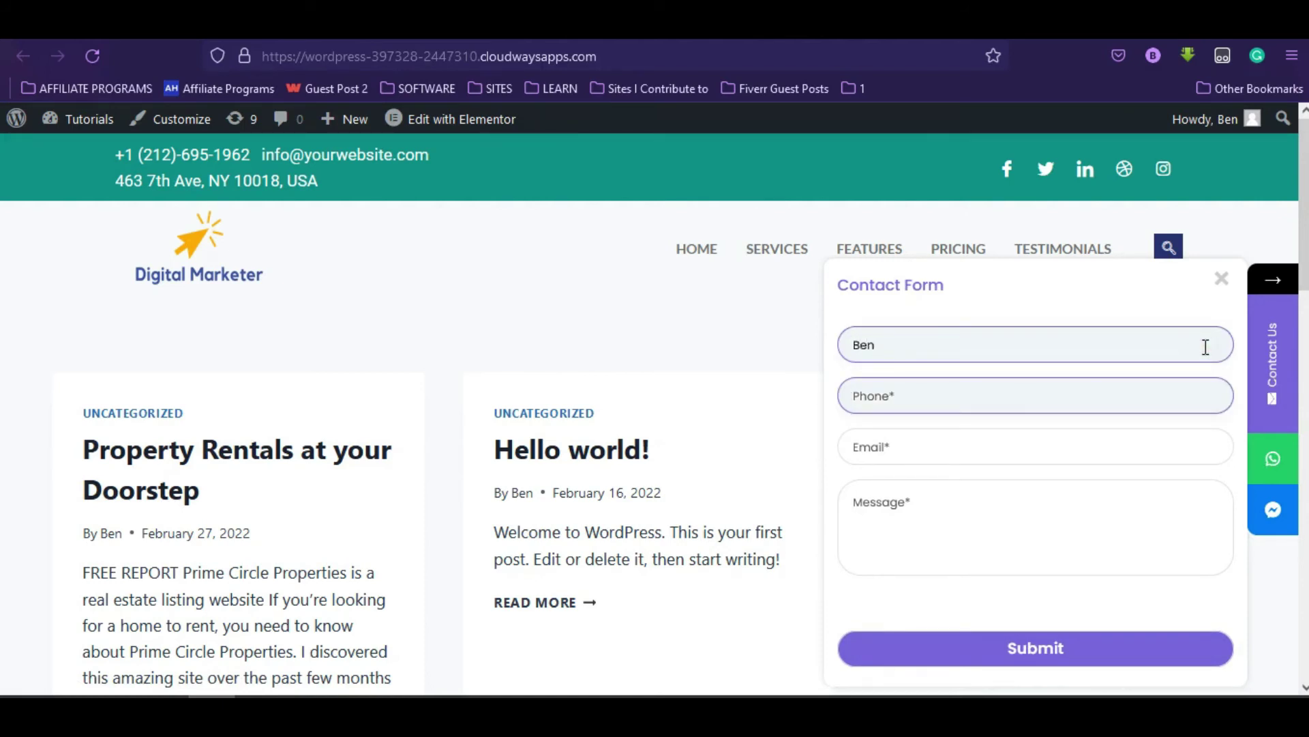
pyautogui.press('Tab')
pyautogui.hotkey('ctrl', 'v')
pyautogui.click(1106, 533)
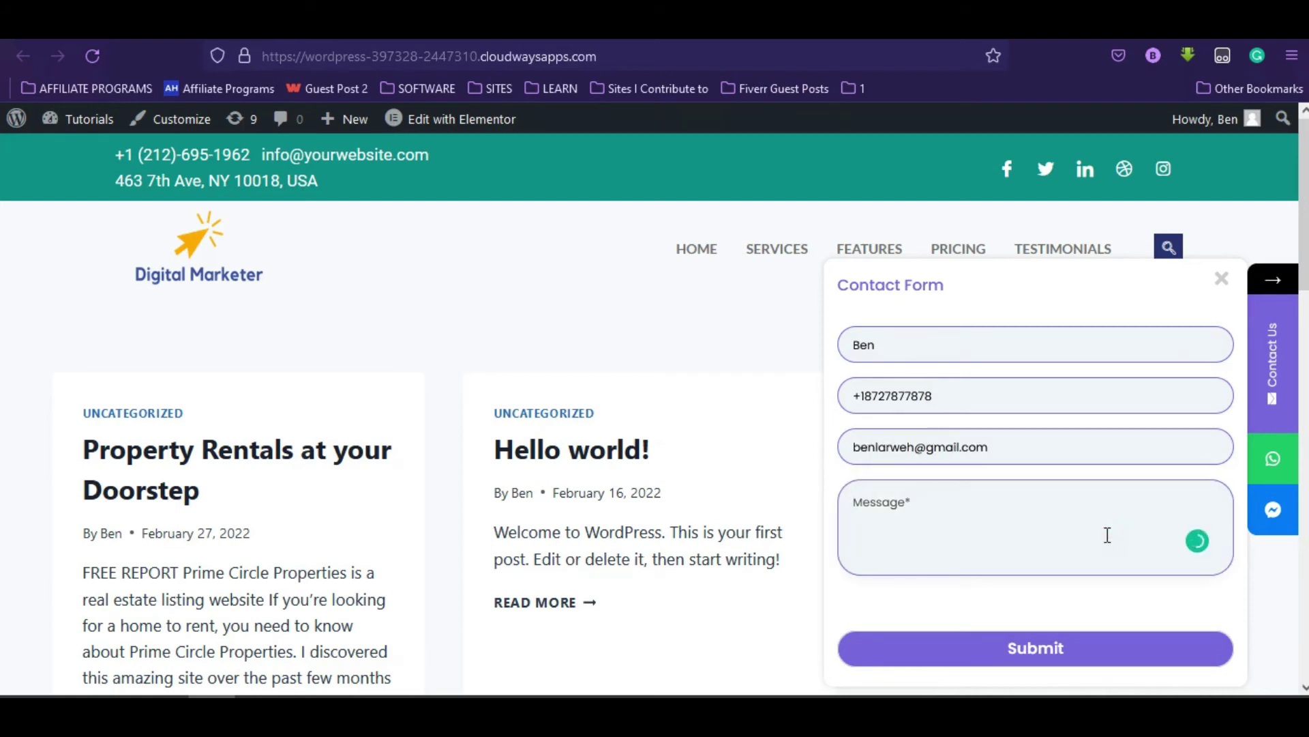
pyautogui.write('This is a message')
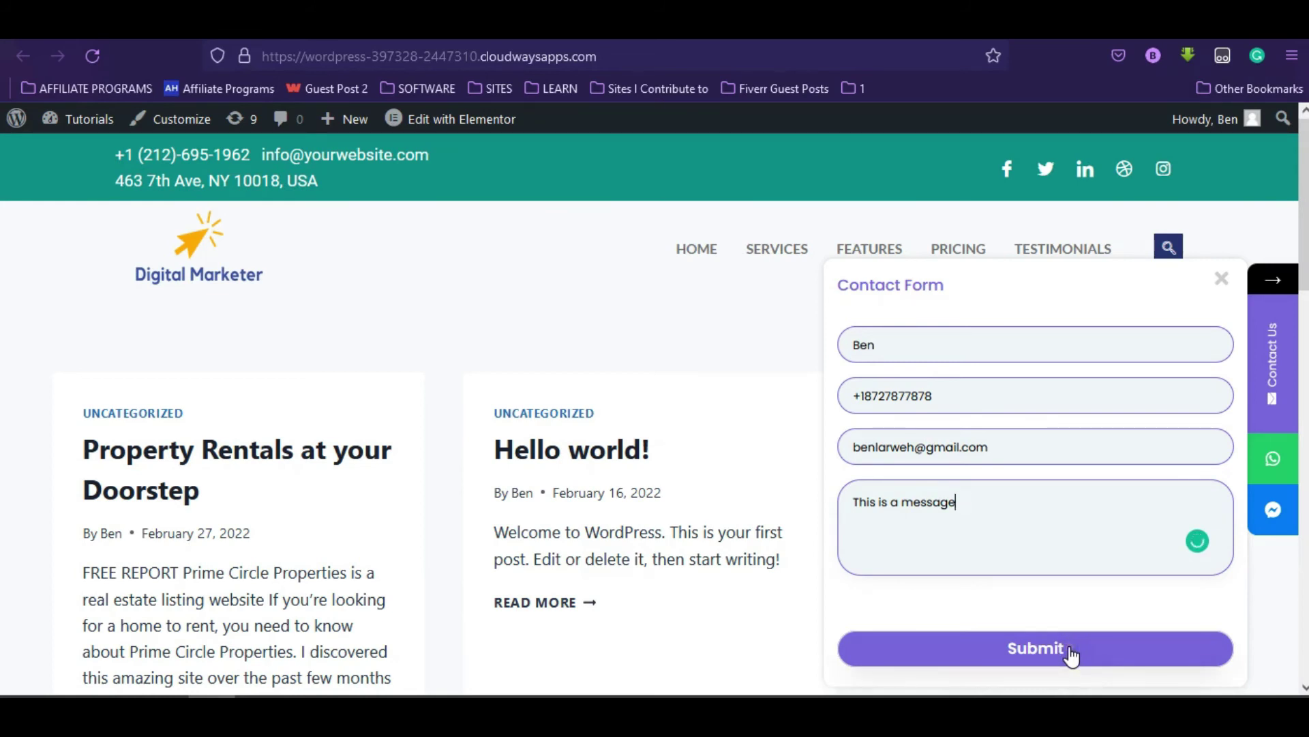
pyautogui.click(1071, 653)
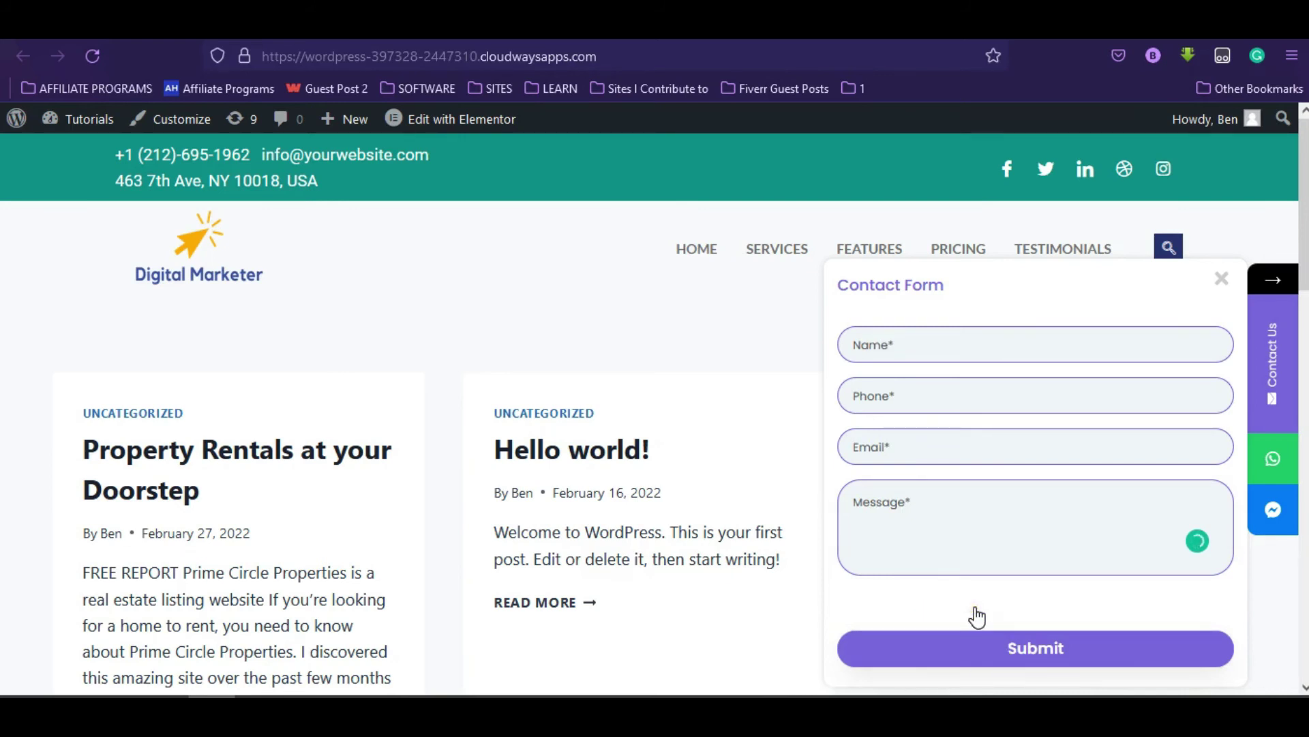
pyautogui.click(815, 293)
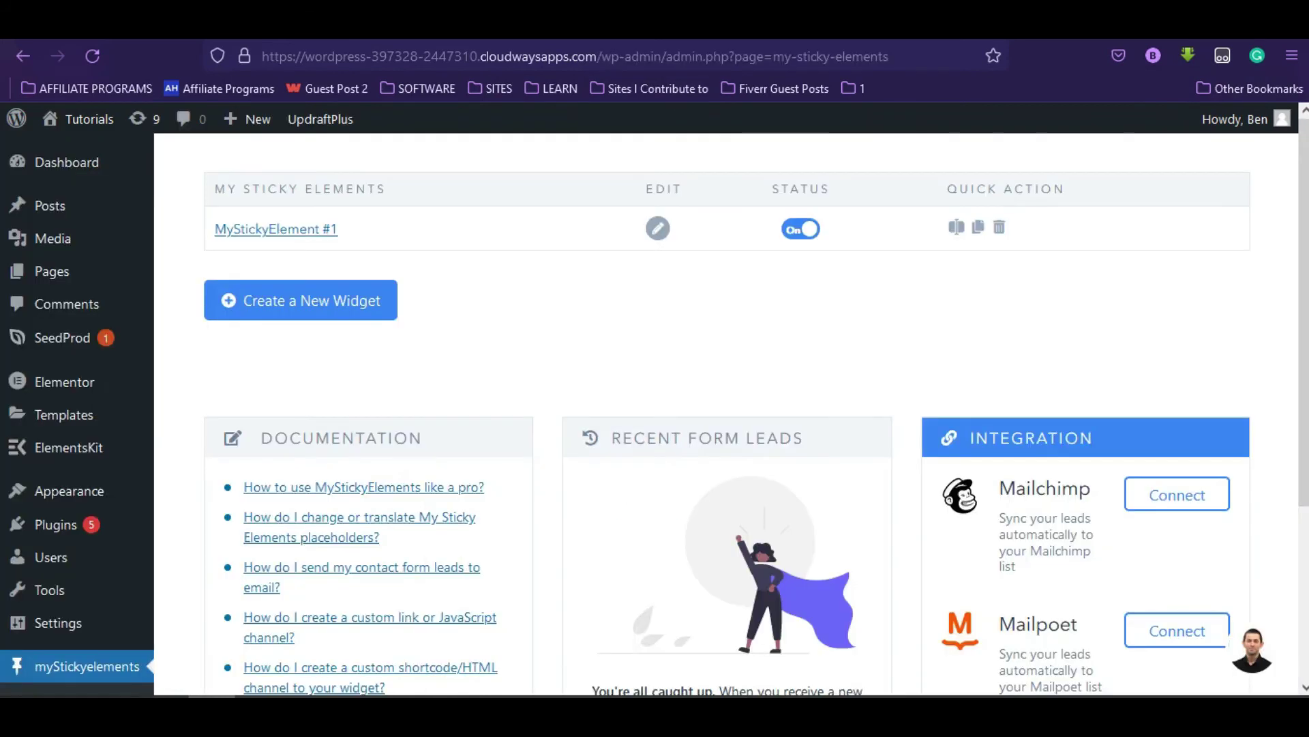
pyautogui.scroll(-4, 727, 409)
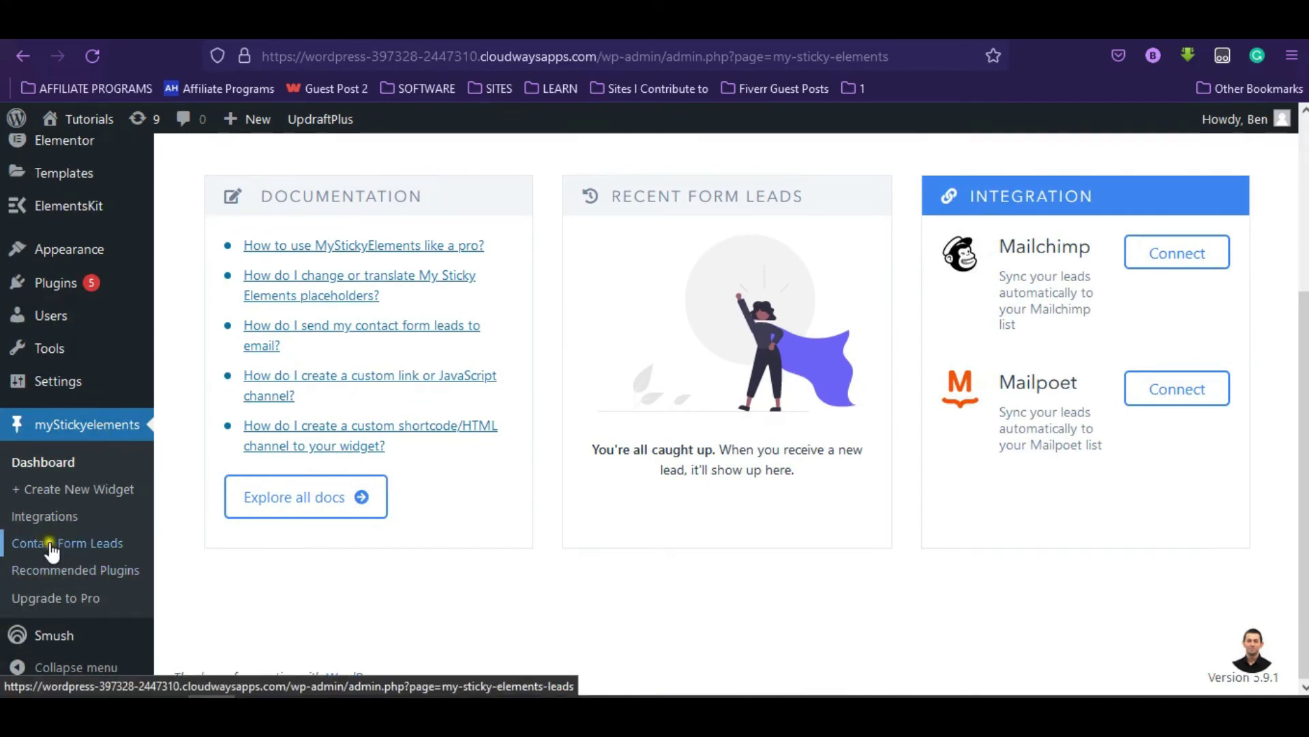
pyautogui.click(80, 549)
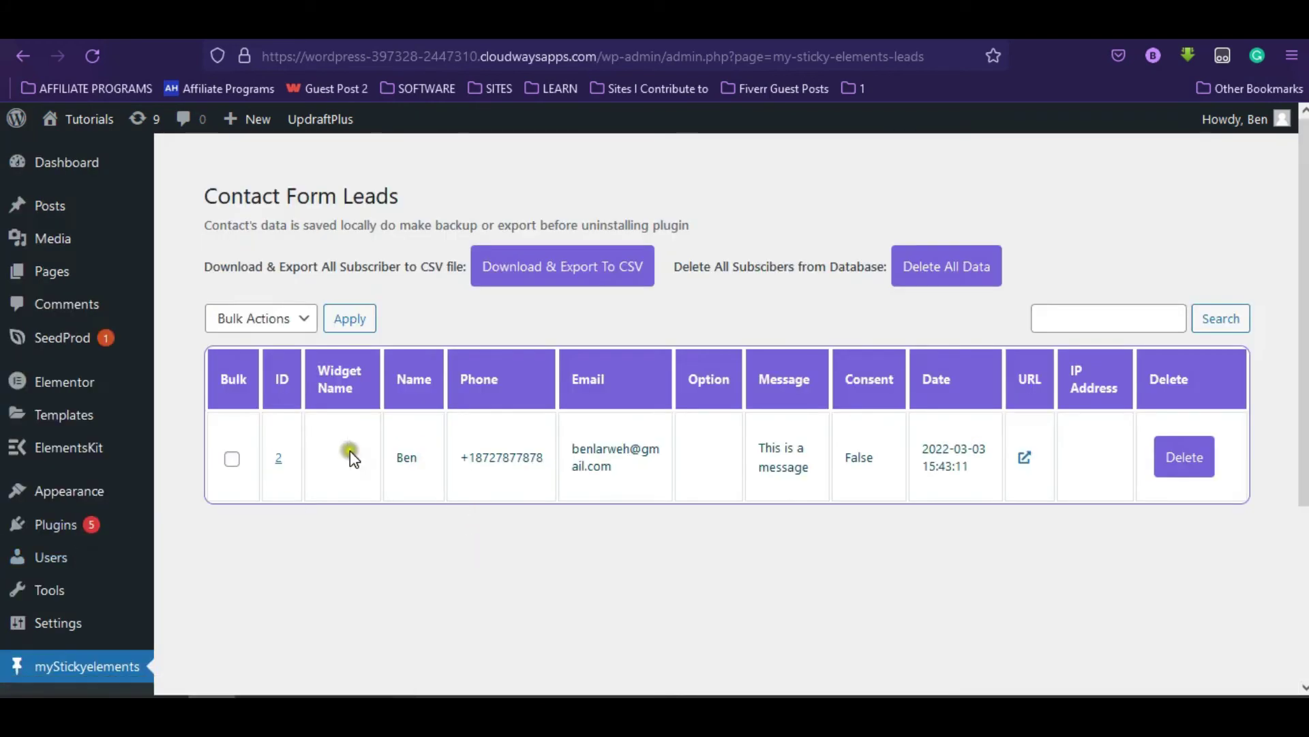